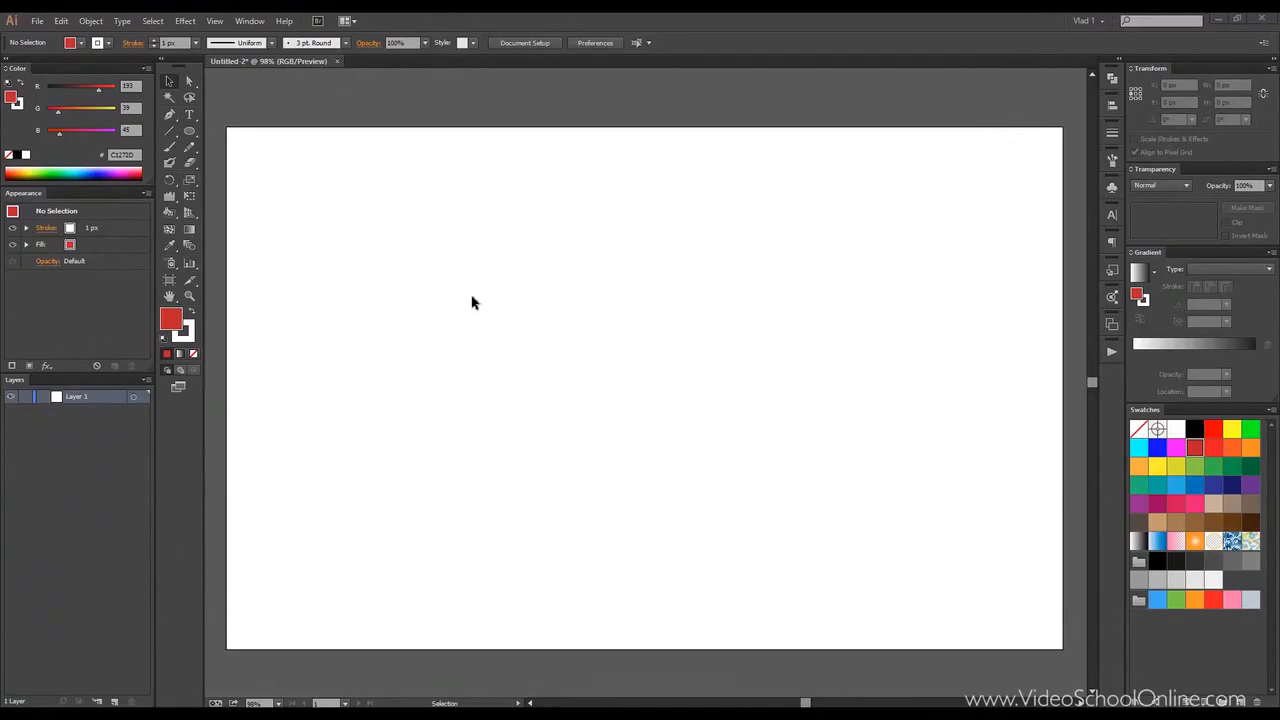
Draw two overlapping red rectangles on the artboard, the upper wide one about 680 by 174 px
left_click(167, 210)
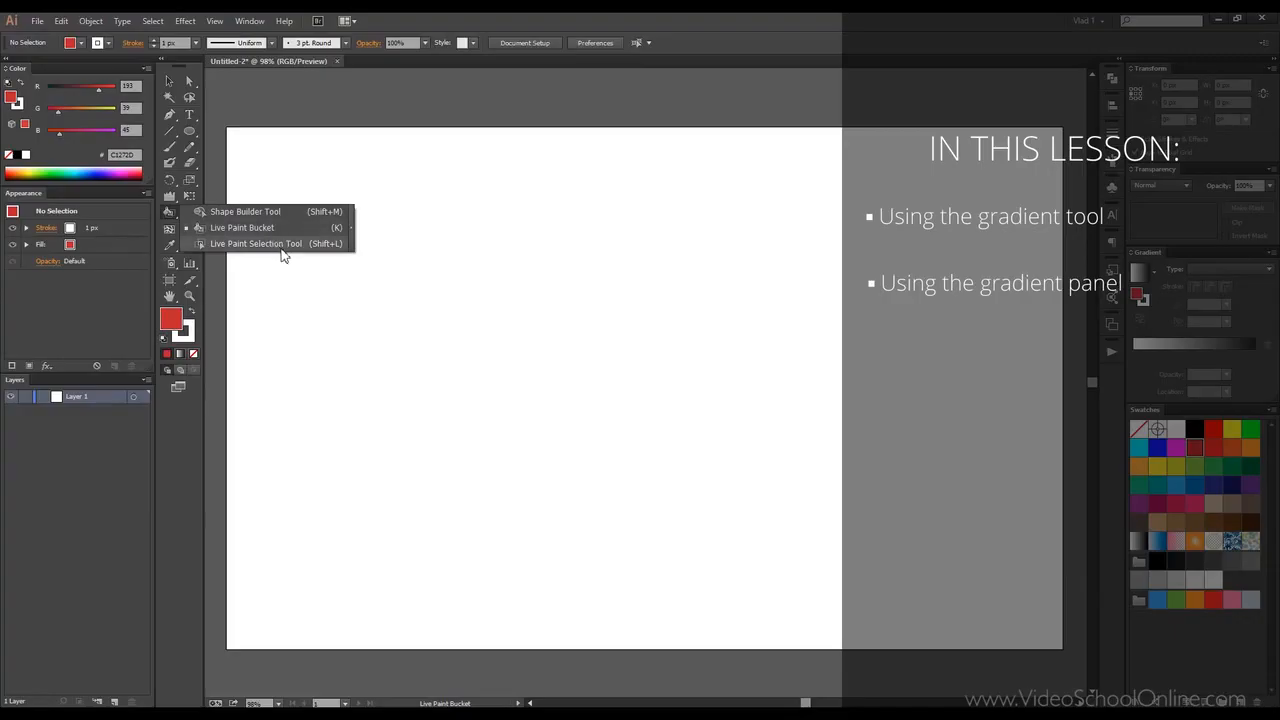
left_click(237, 212)
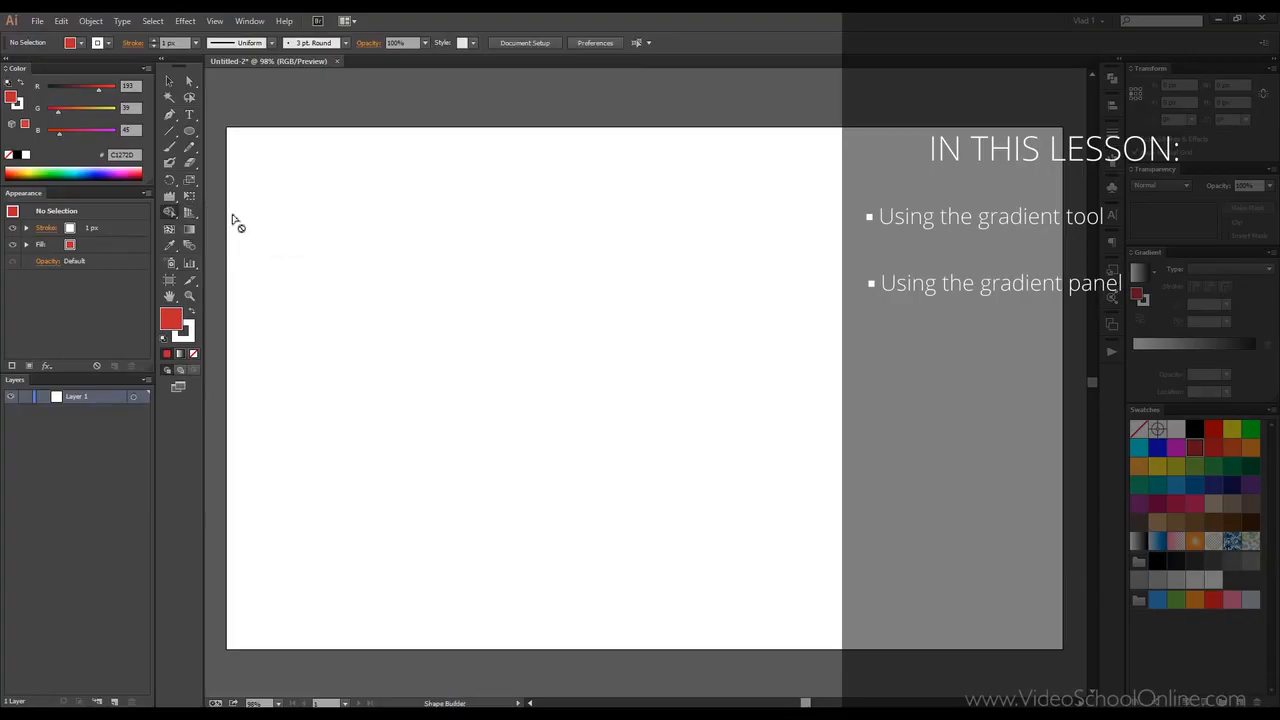
left_click(191, 132)
left_click(257, 130)
left_click_drag(326, 206, 549, 392)
mouse_move(431, 174)
left_mouse_down()
mouse_move(849, 291)
mouse_move(875, 287)
left_mouse_up()
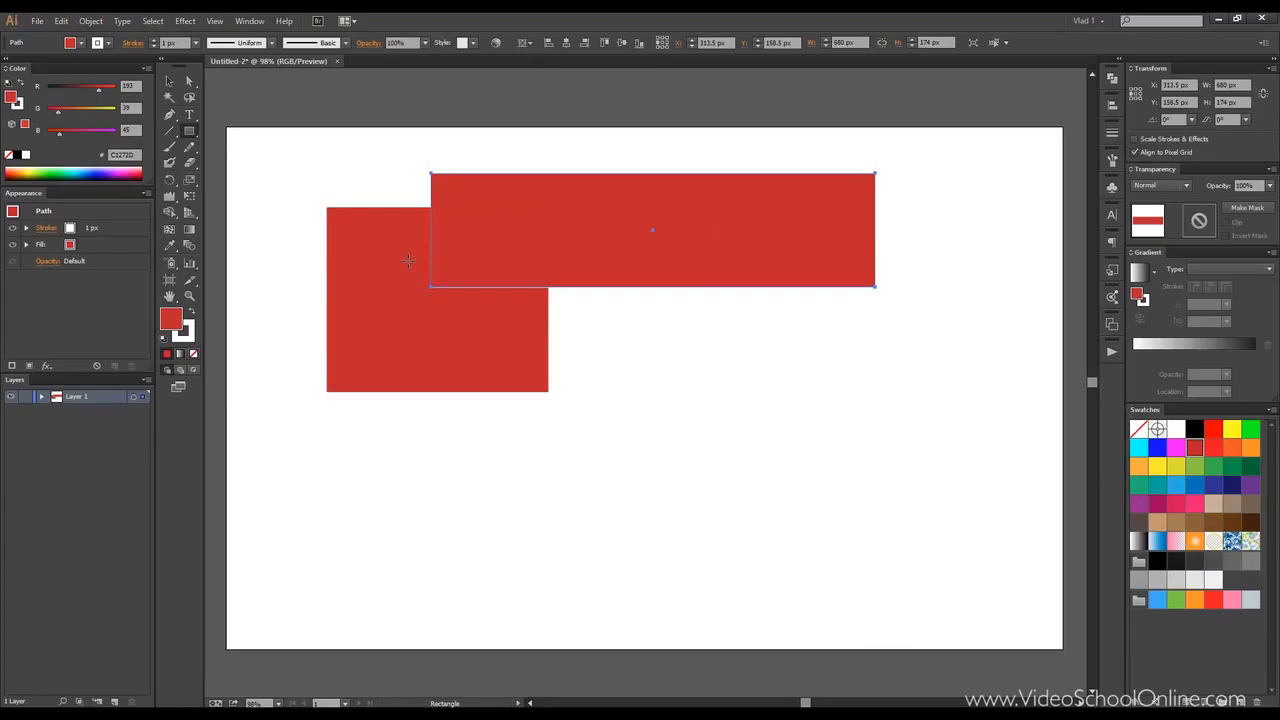
Recolour the wide rectangle green and add an overlapping magenta rectangle about 397 by 410 px and a blue one about 464 px wide
left_click(1213, 467)
left_click_drag(476, 245, 736, 514)
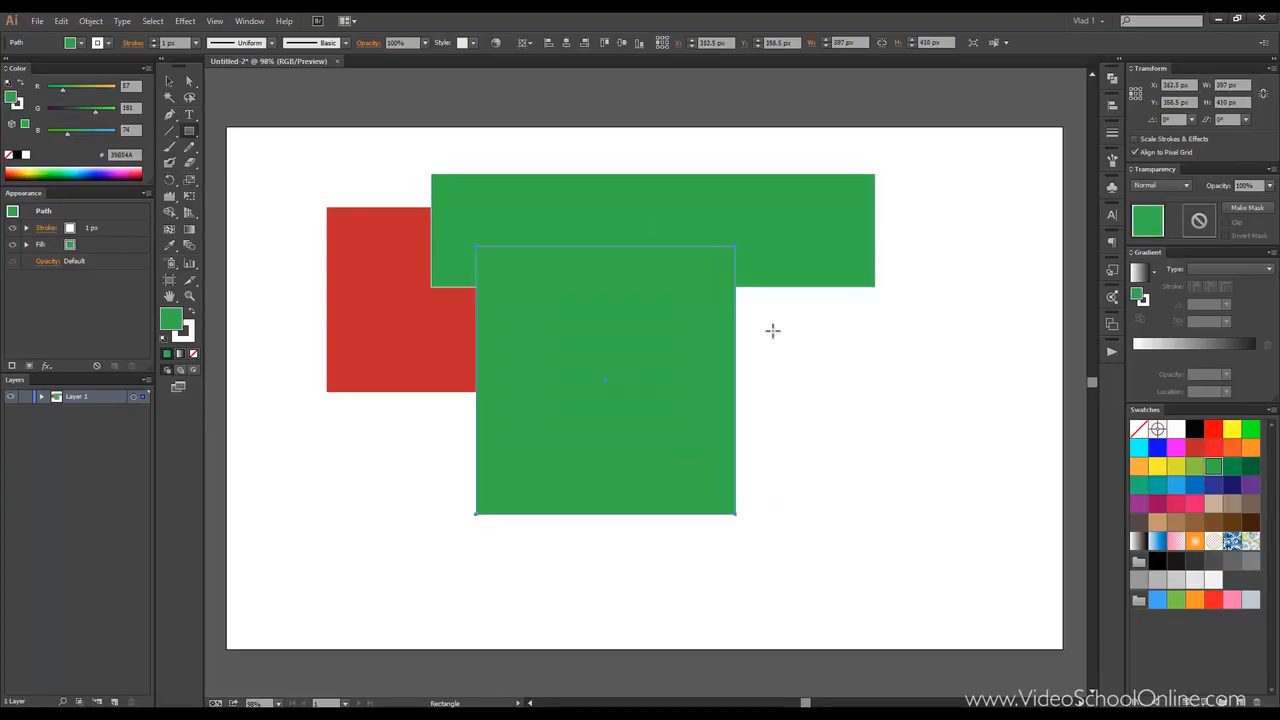
left_click(1157, 504)
left_click_drag(643, 327, 947, 437)
left_click(1195, 485)
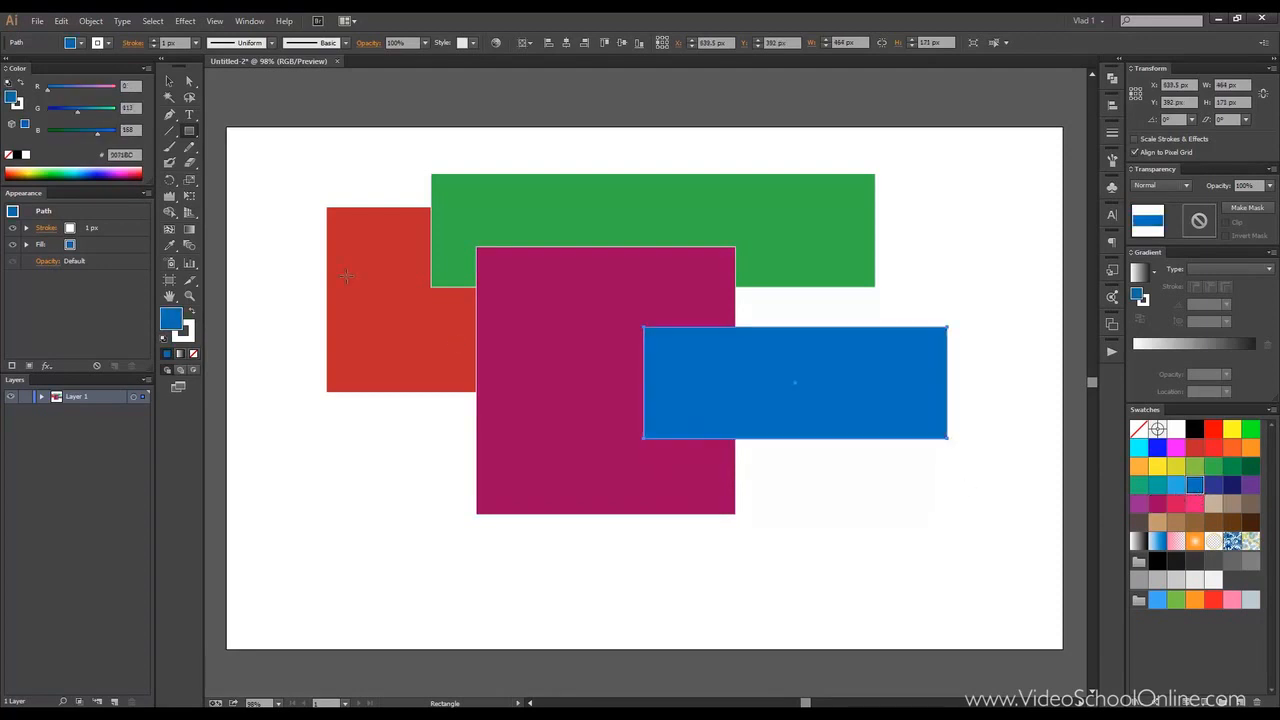
Select all four rectangles and merge the red-green overlap and the magenta-green regions into blue shapes with the Shape Builder tool
left_click(169, 81)
left_click_drag(262, 130, 1057, 645)
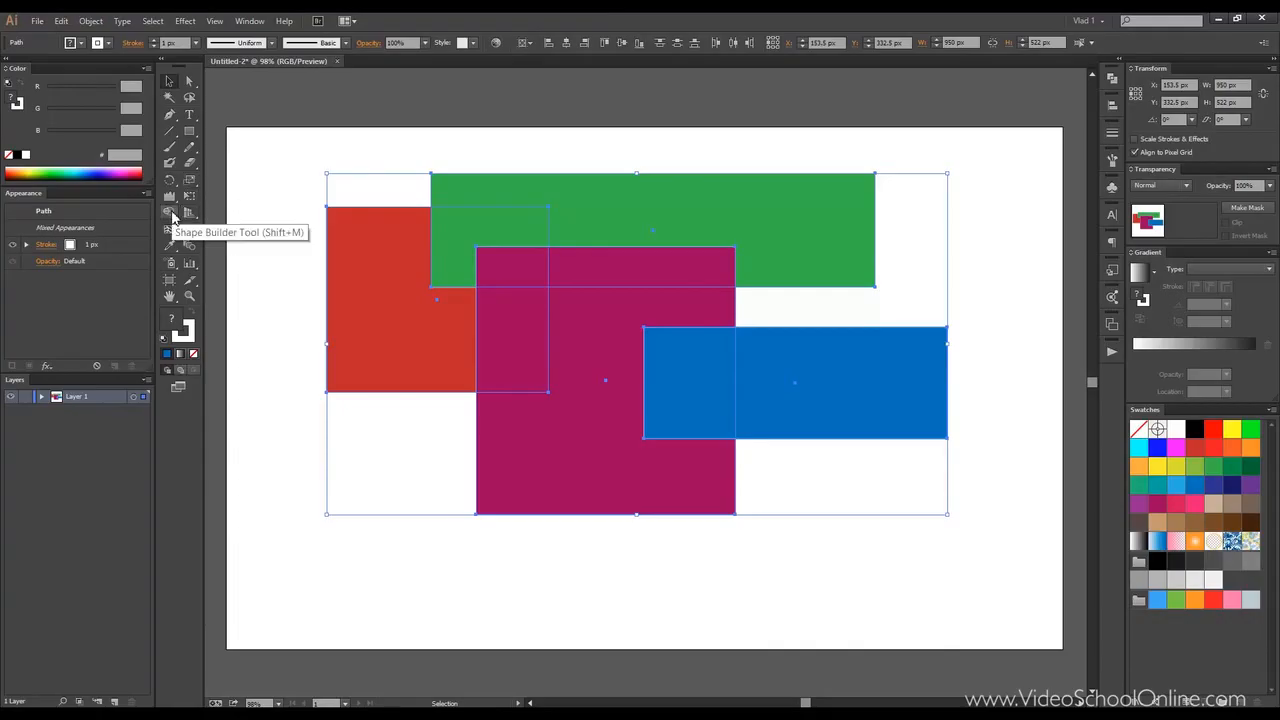
left_click(171, 214)
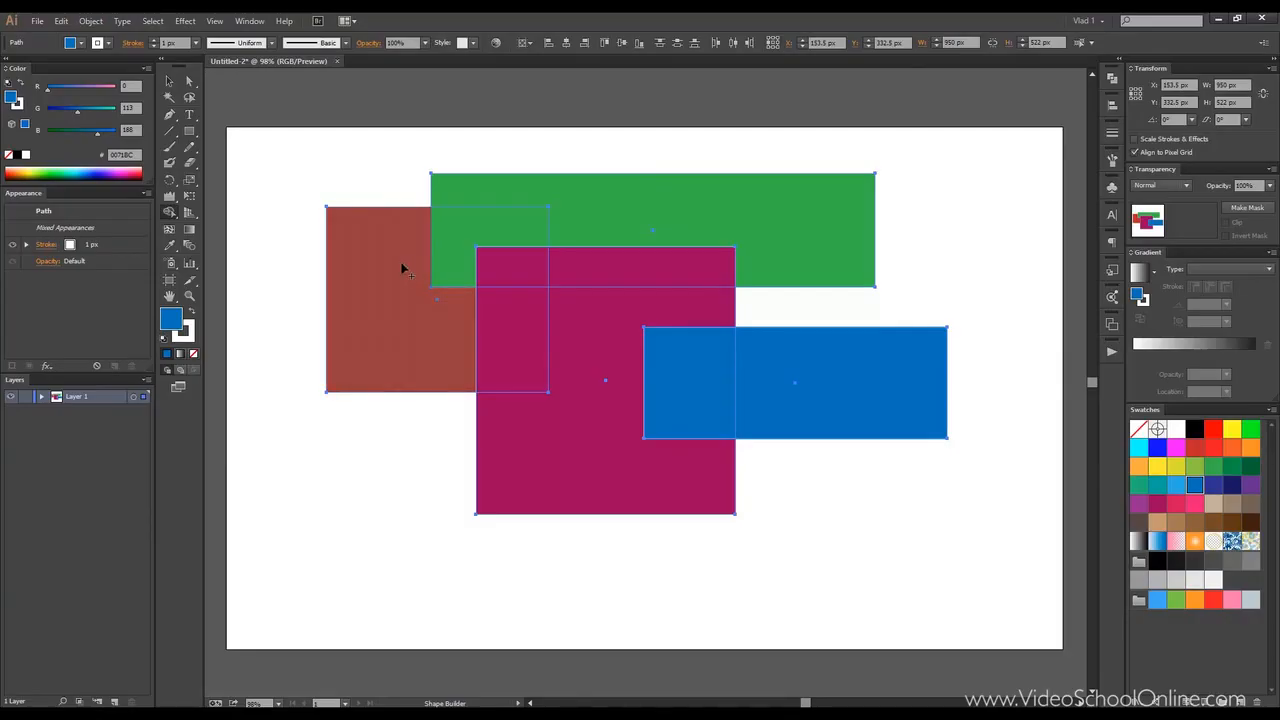
mouse_move(400, 258)
left_mouse_down()
mouse_move(569, 198)
mouse_move(622, 164)
mouse_move(470, 234)
left_mouse_up()
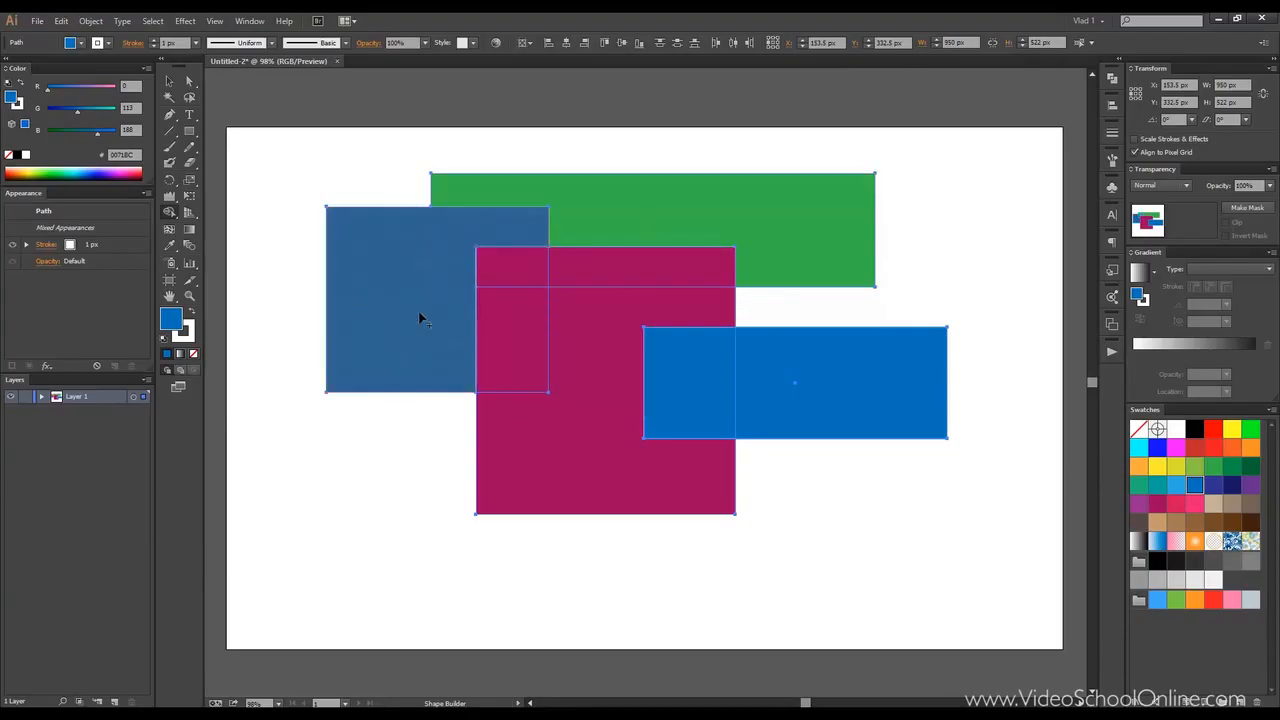
mouse_move(604, 295)
left_mouse_down()
mouse_move(614, 206)
mouse_move(600, 240)
left_mouse_up()
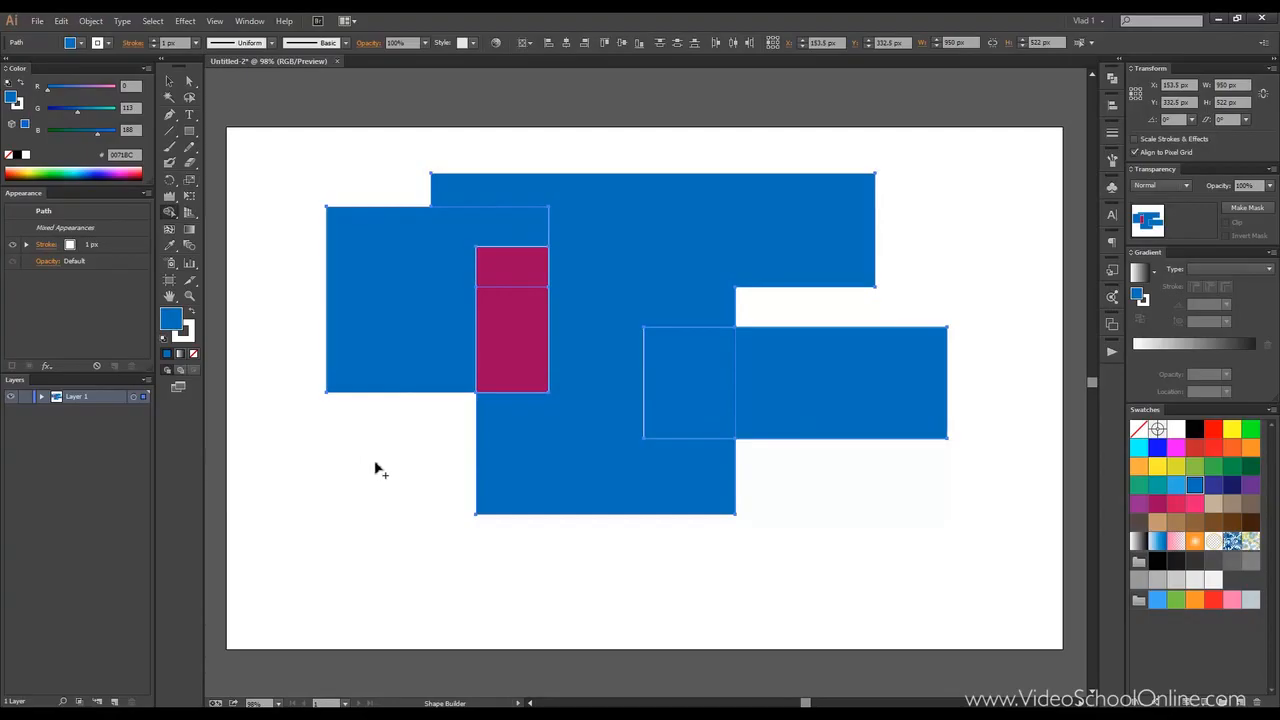
Try a yellow fill on all the shapes and a small shift of the large merged shape, and undo these changes
left_click(1157, 466)
left_click(168, 82)
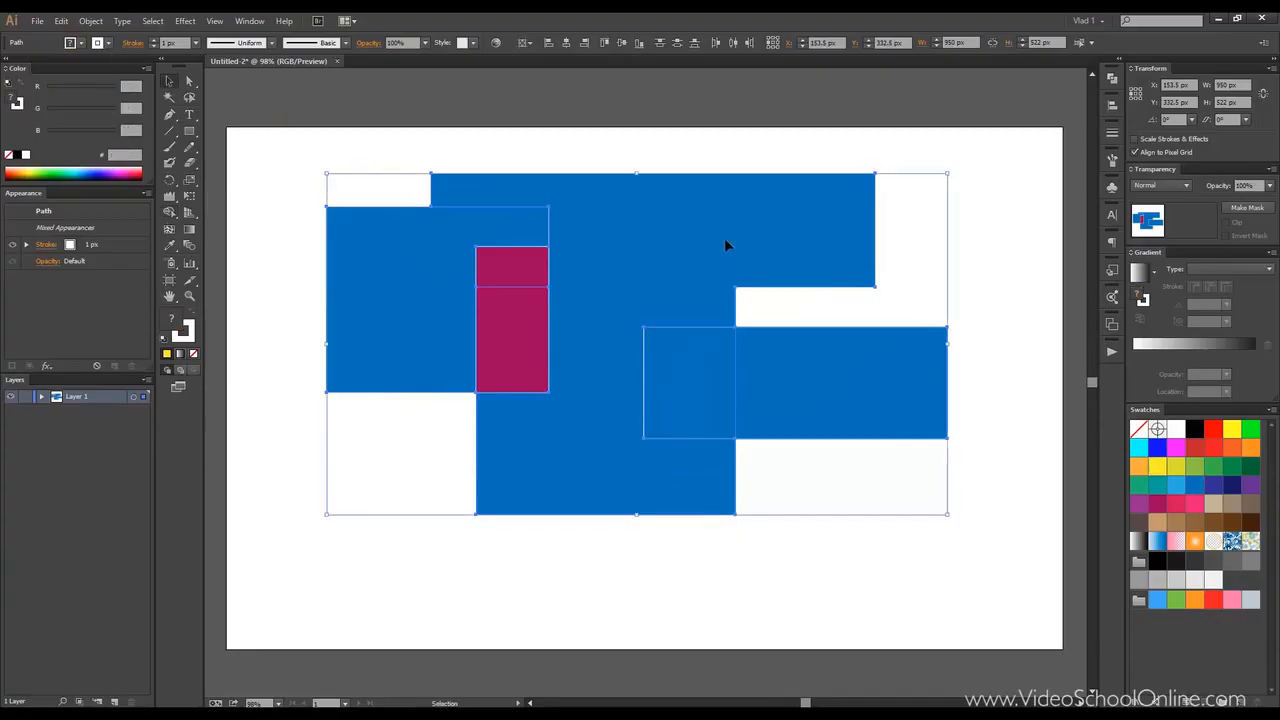
left_click(1157, 466)
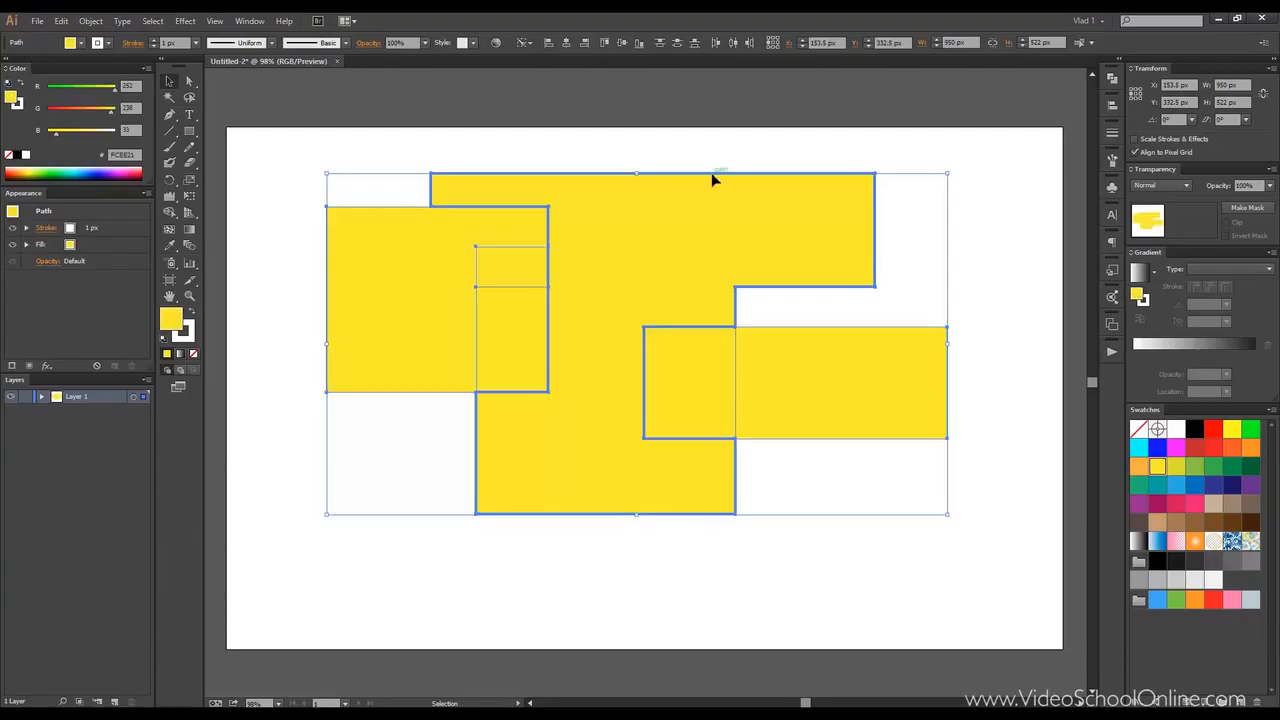
left_click(651, 149)
left_click(590, 206)
left_click_drag(588, 199, 612, 181)
key("ctrl+z")
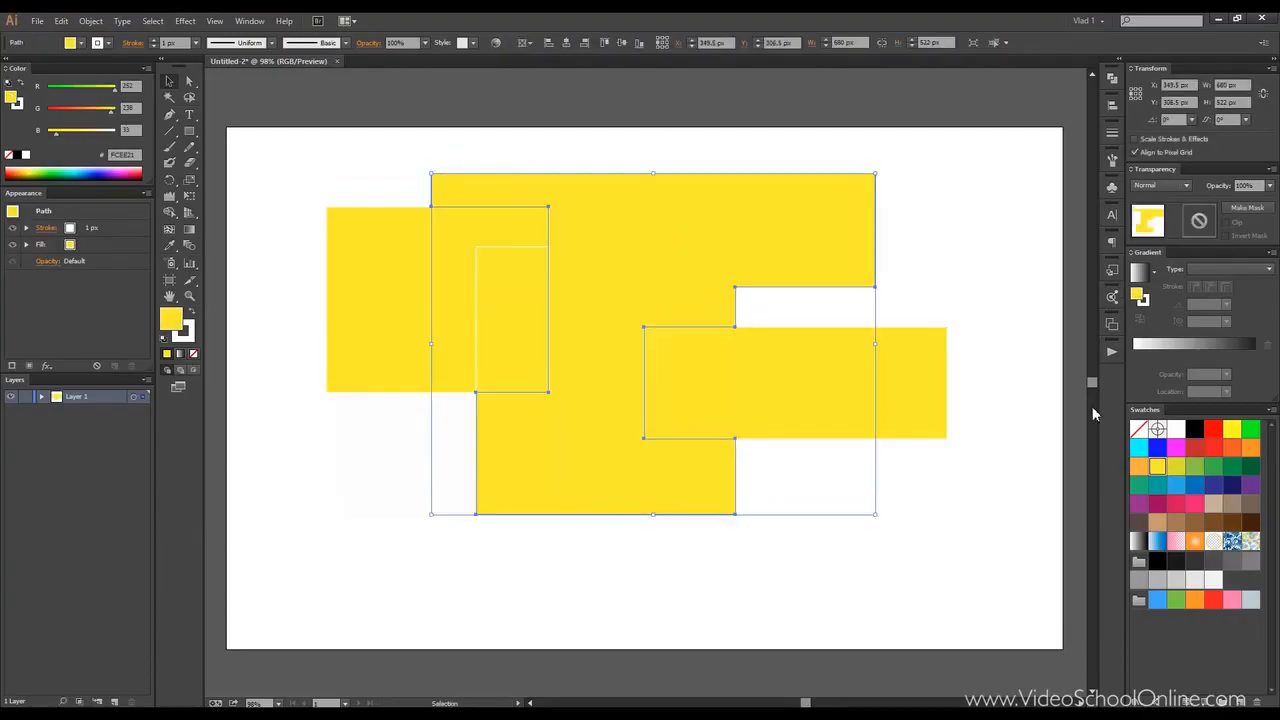
key("ctrl+z")
left_click(1194, 503)
key("ctrl+z")
Fill the large merged shape with dark blue and deselect it
left_click(908, 296)
left_click(790, 205)
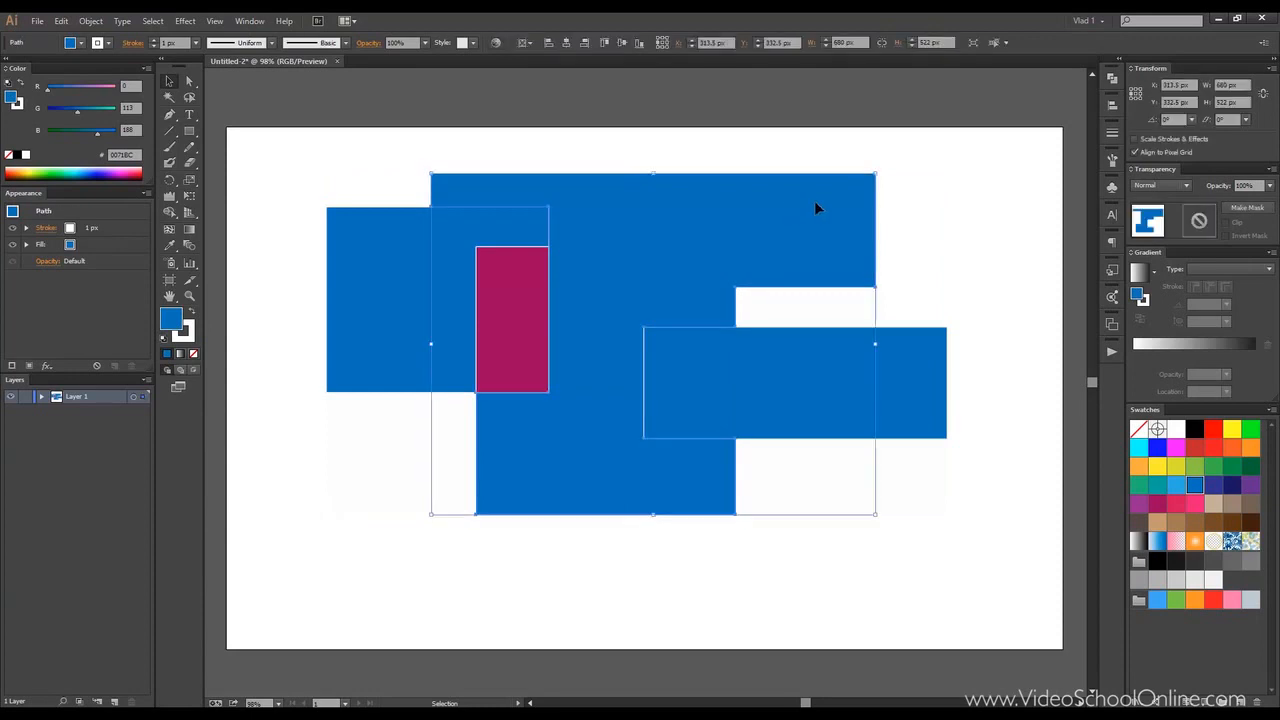
left_click(1213, 484)
left_click(1007, 175)
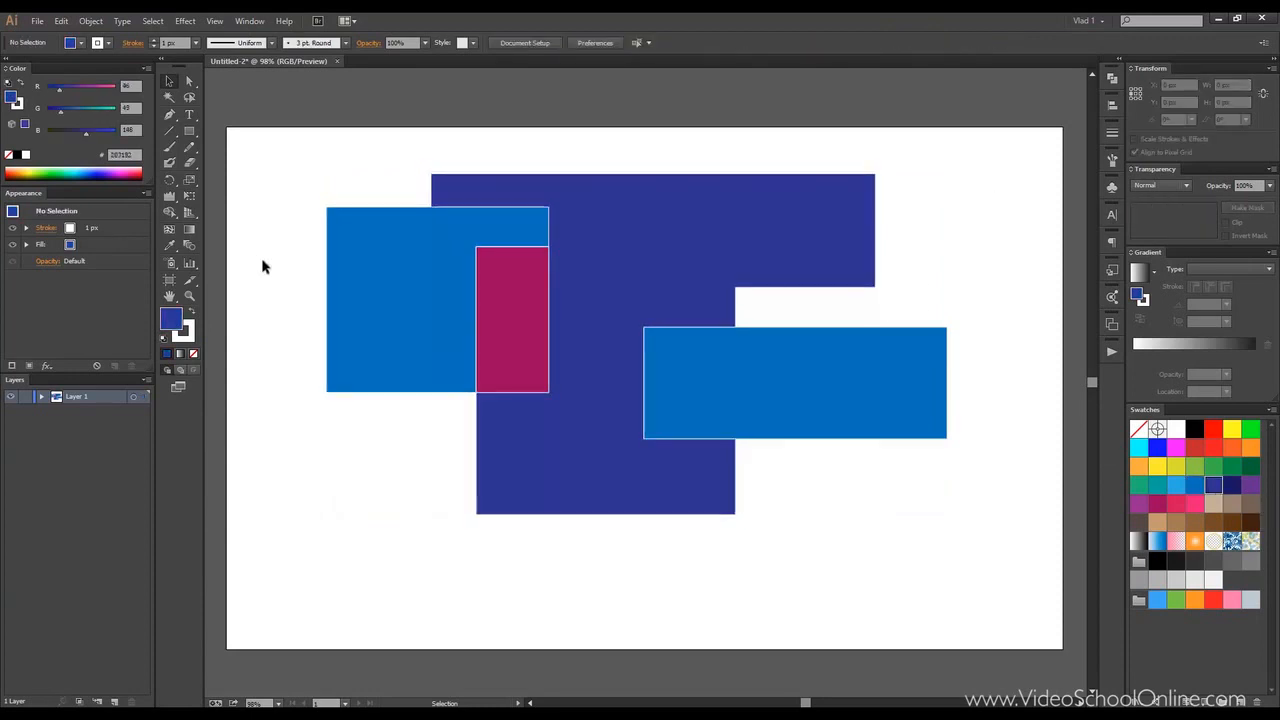
Using Shape Builder on all shapes, undo a trial erase of the dark blue shape and erase only its blue overlap and the magenta regions
left_click_drag(301, 155, 963, 518)
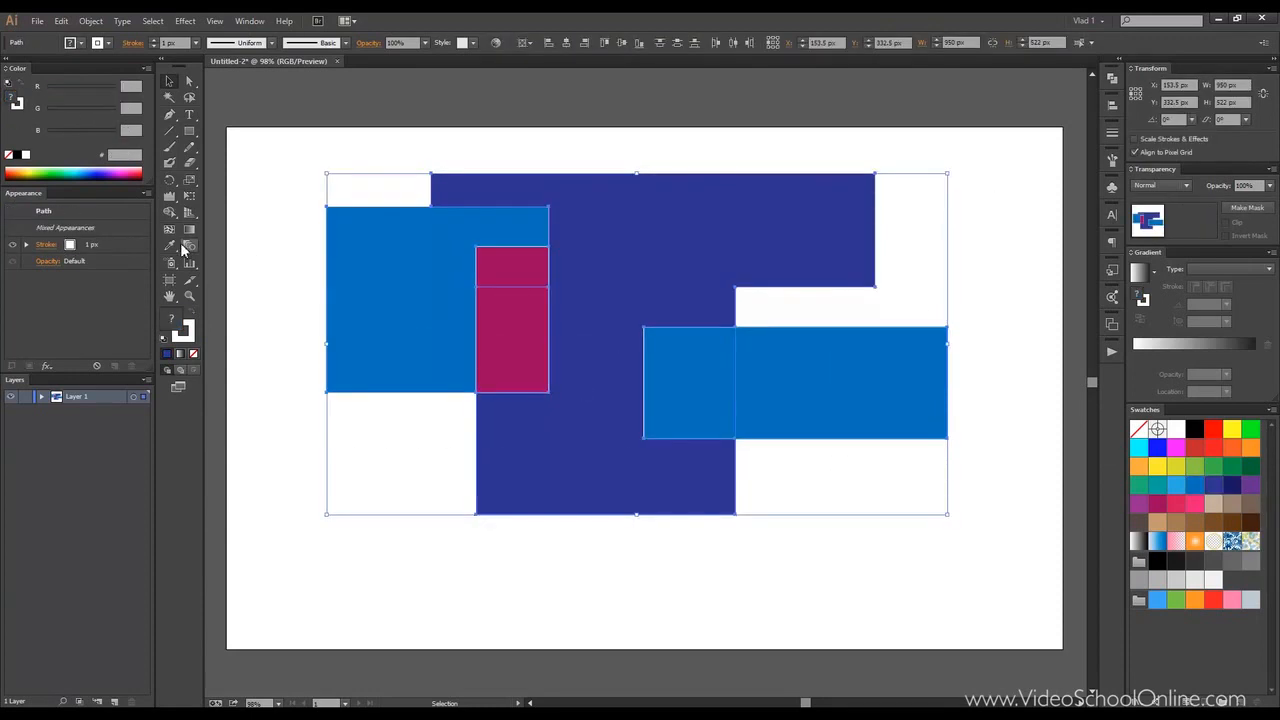
left_click(173, 217)
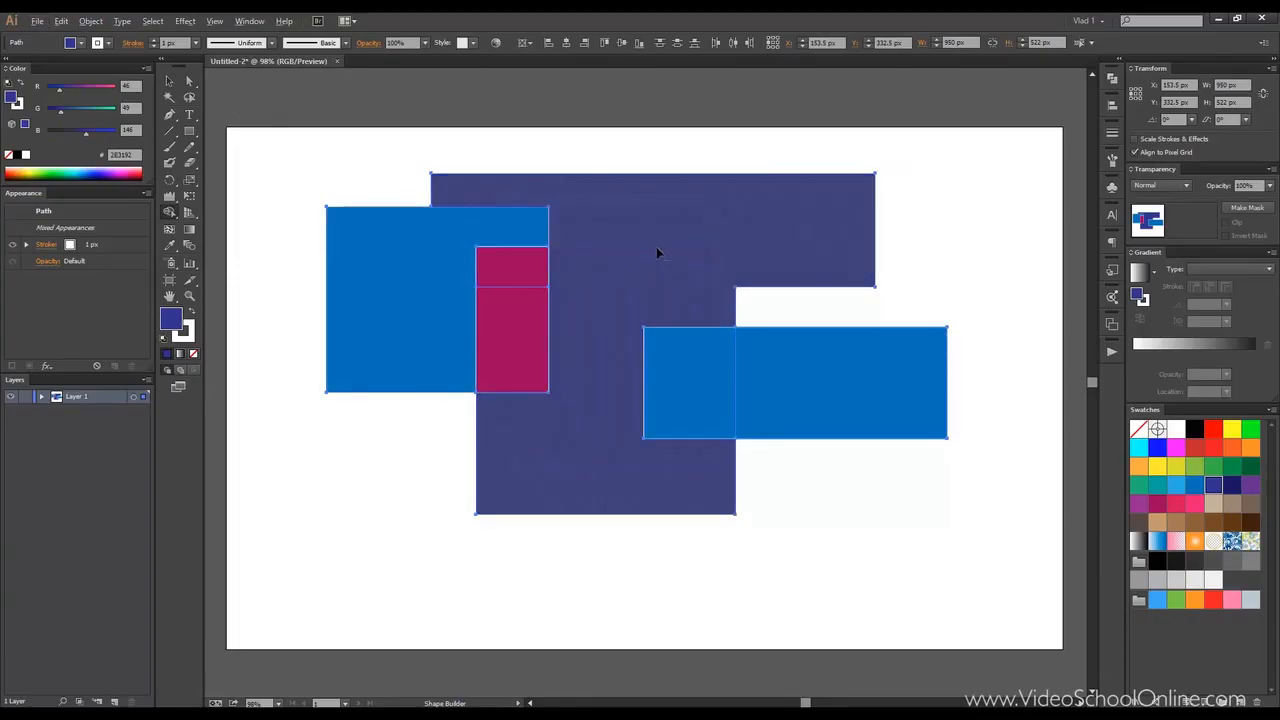
left_click_drag(674, 348, 689, 478)
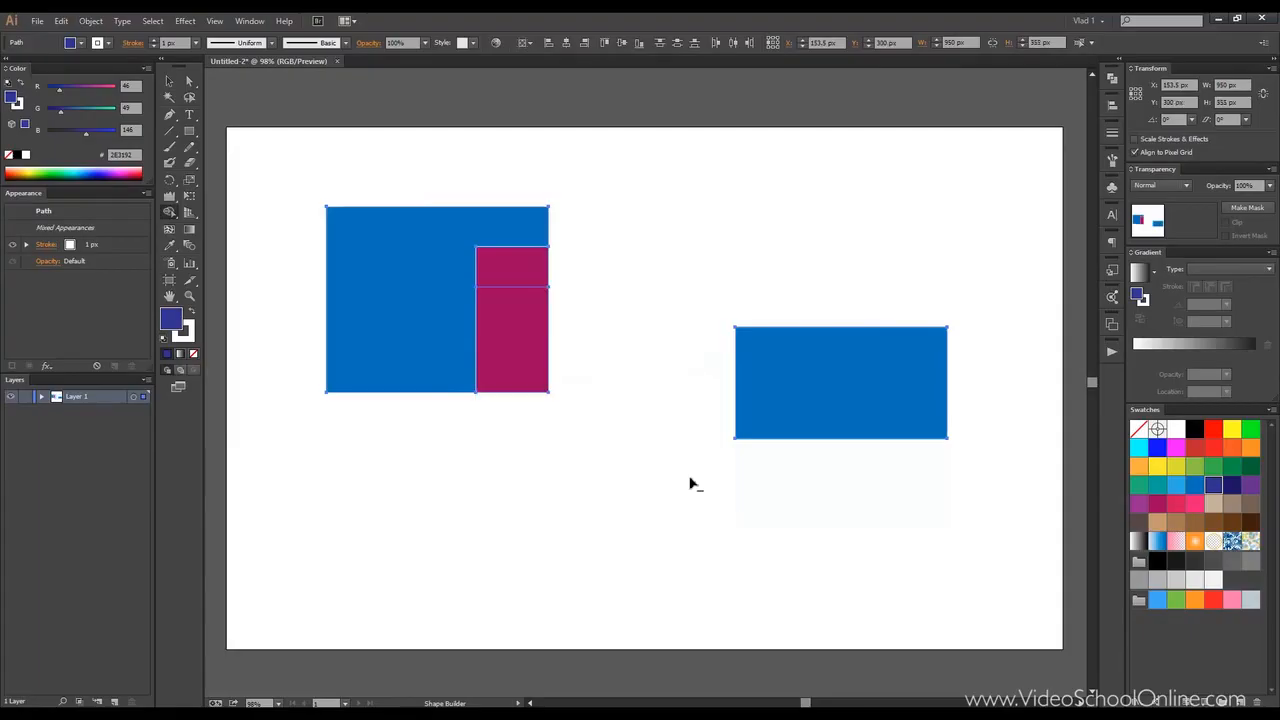
key("ctrl+z")
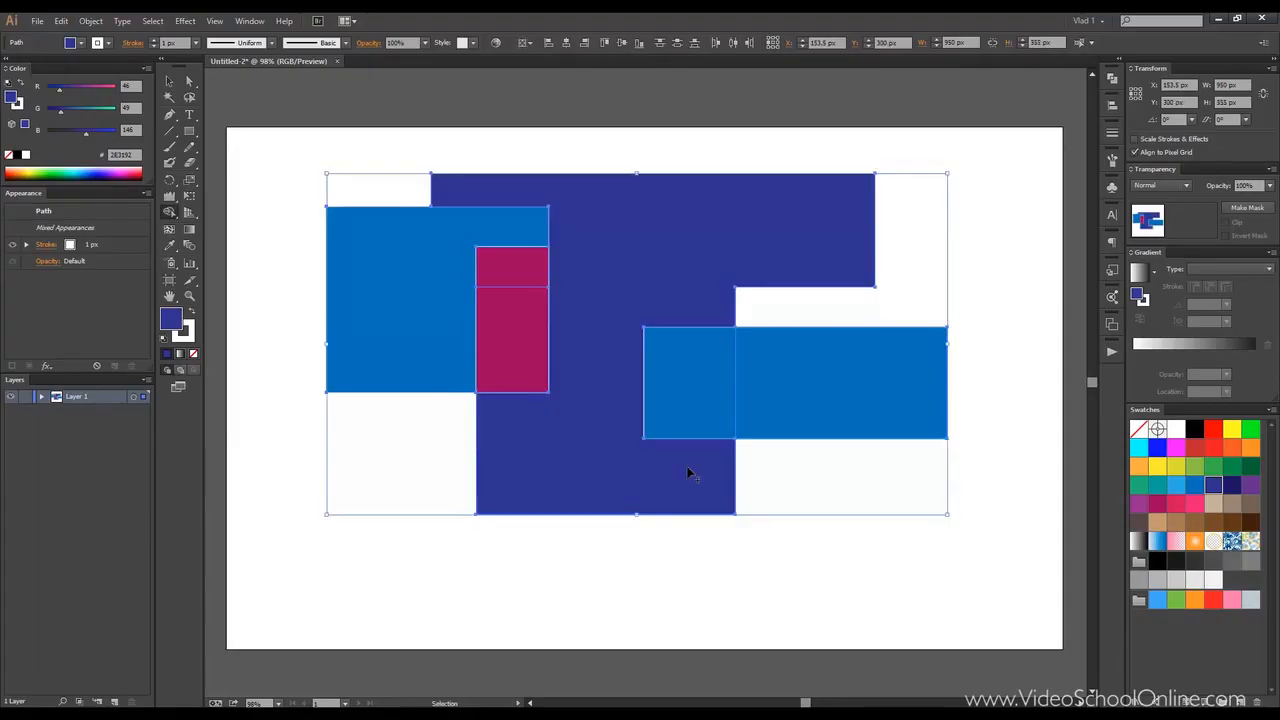
left_click(687, 358, "alt")
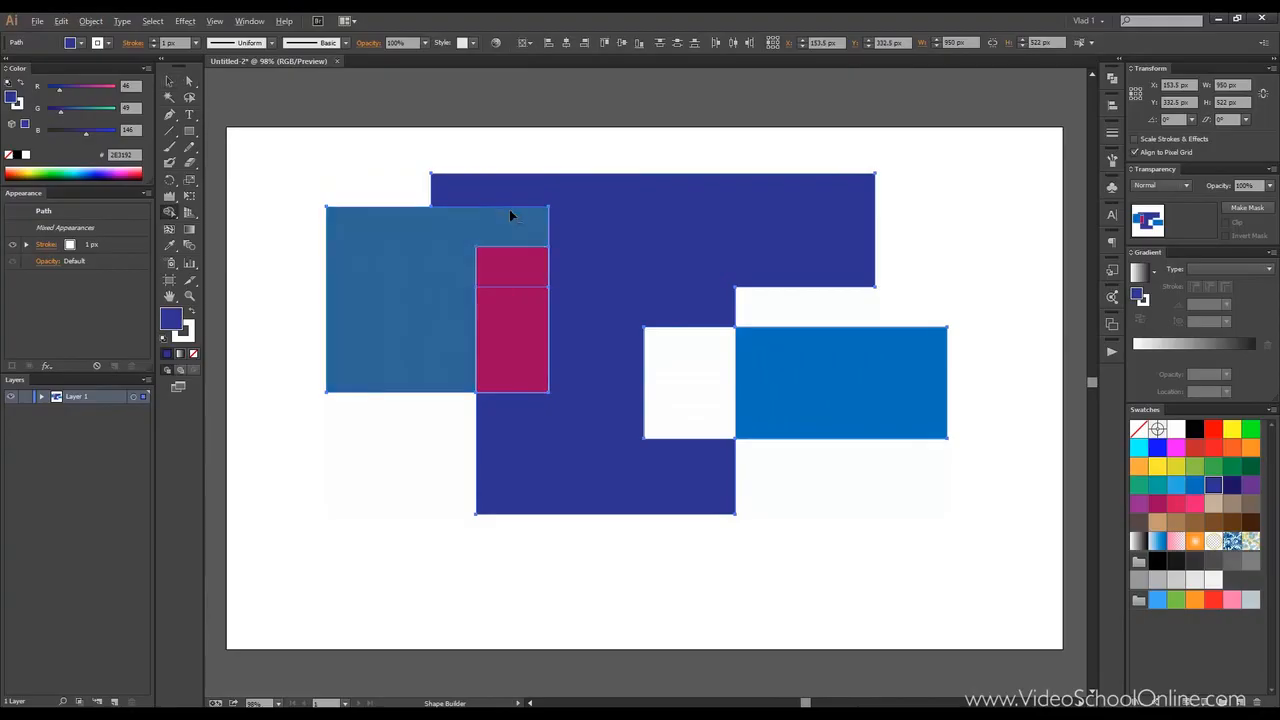
left_click_drag(518, 263, 518, 395)
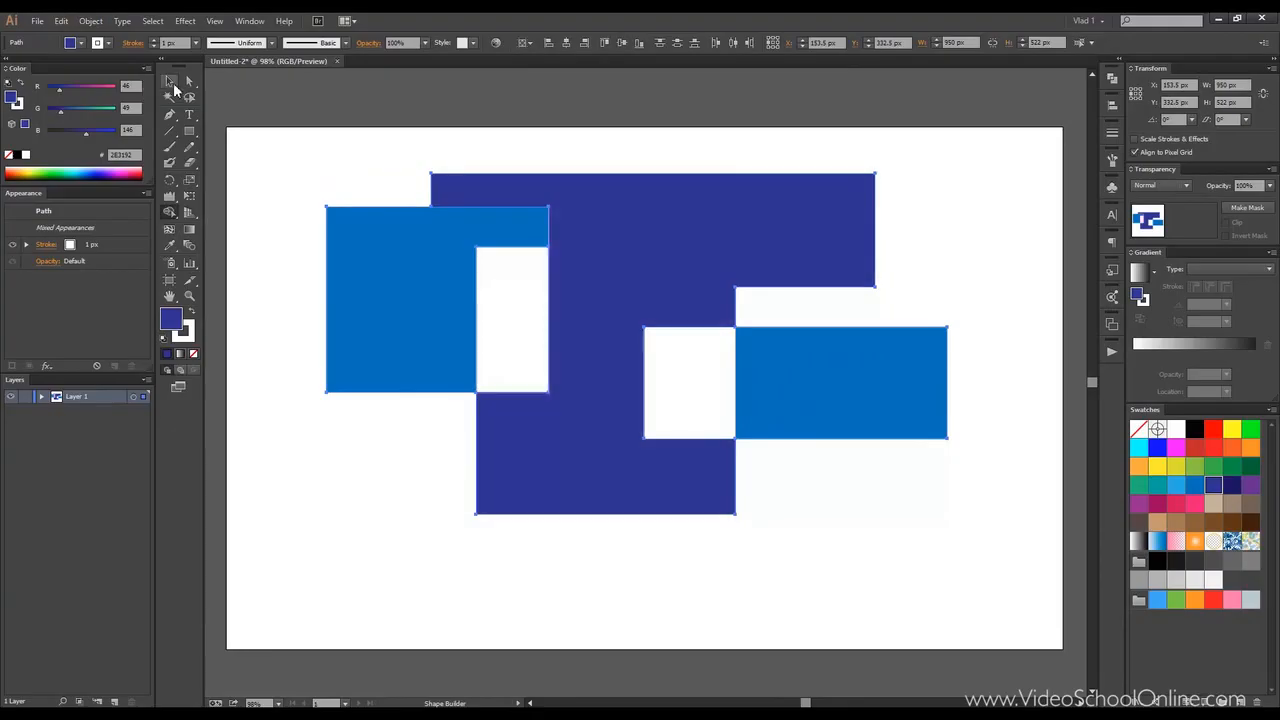
Turn on gap detection in the Shape Builder tool's options with a custom gap length
double_click(169, 211)
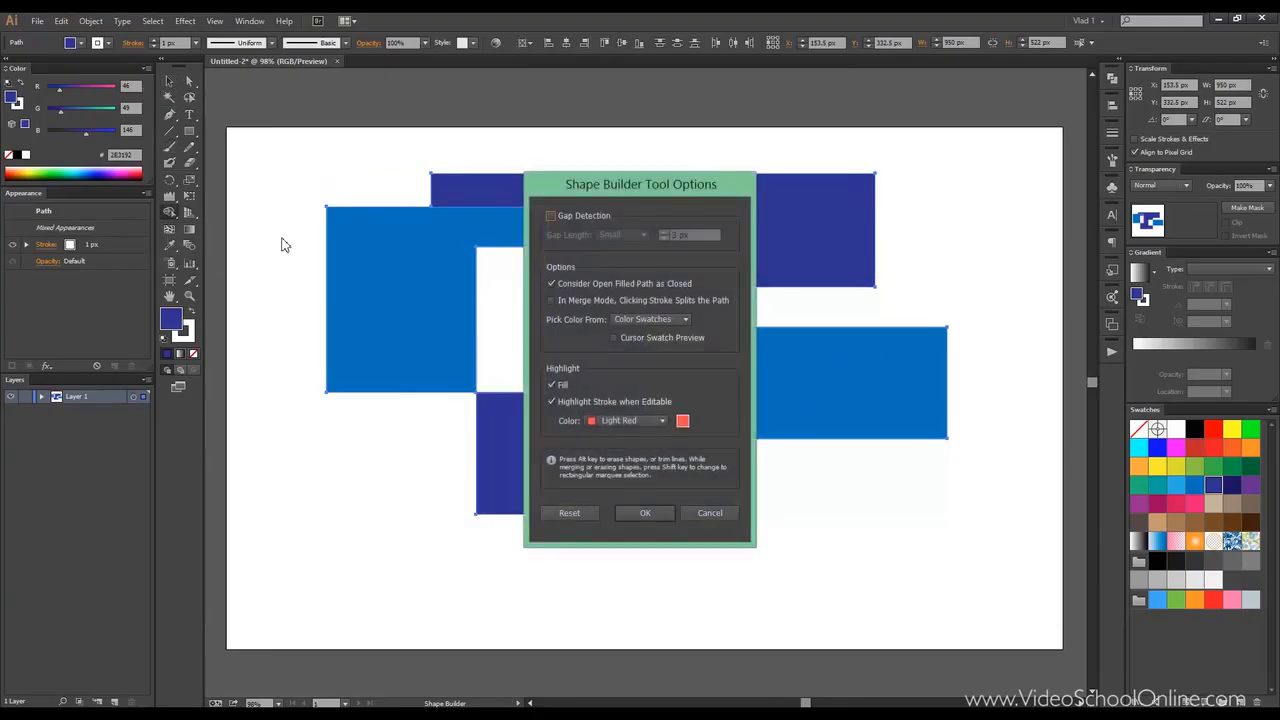
left_click_drag(611, 181, 622, 134)
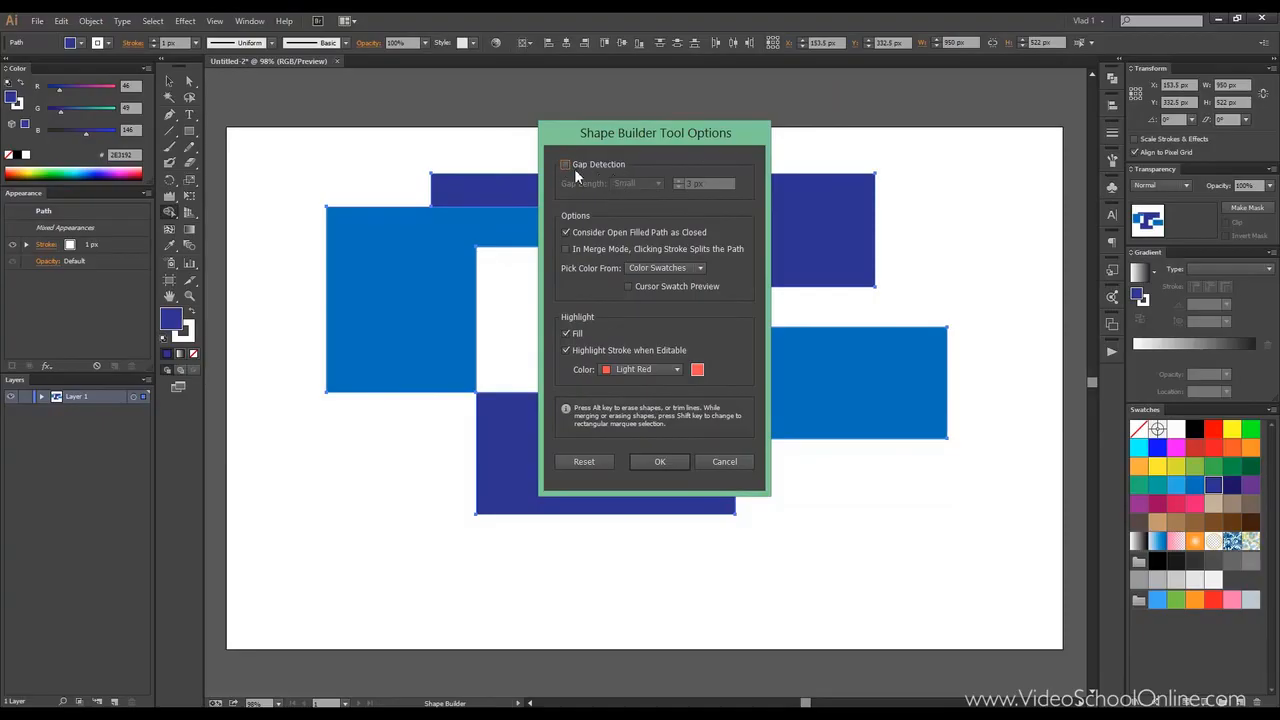
left_click(568, 165)
left_click(628, 184)
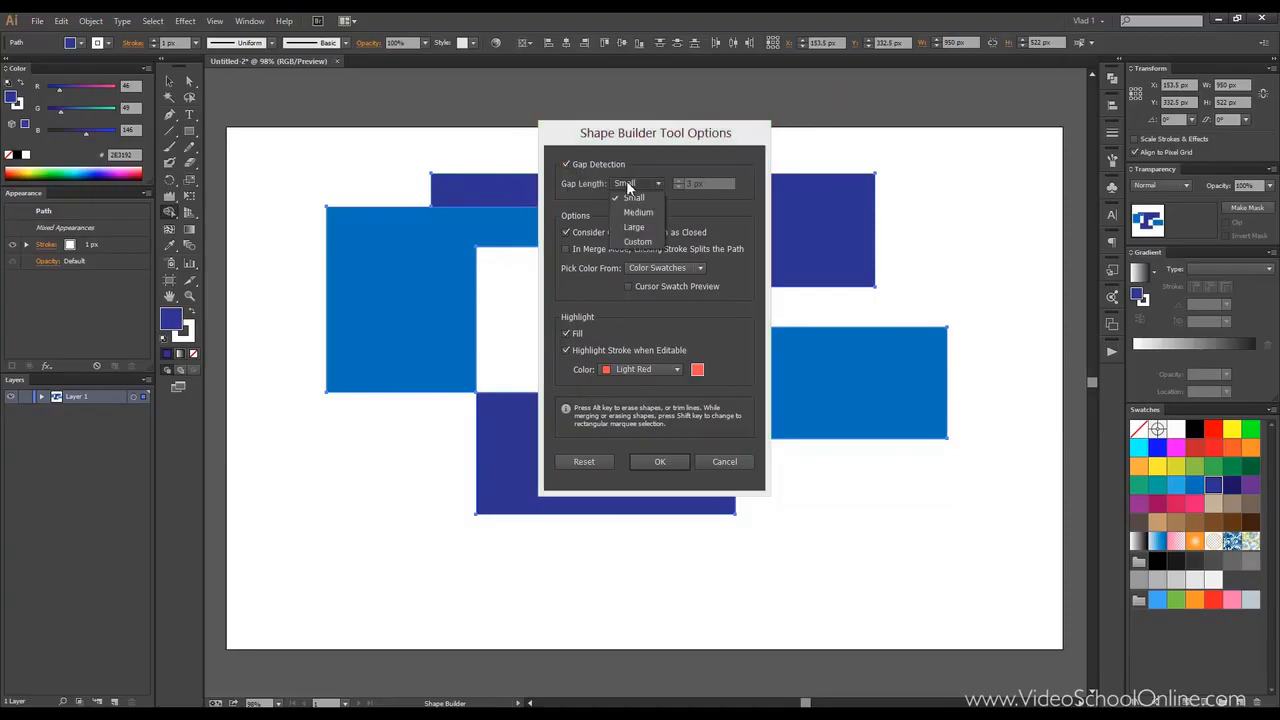
left_click(636, 227)
left_click(642, 184)
left_click(630, 239)
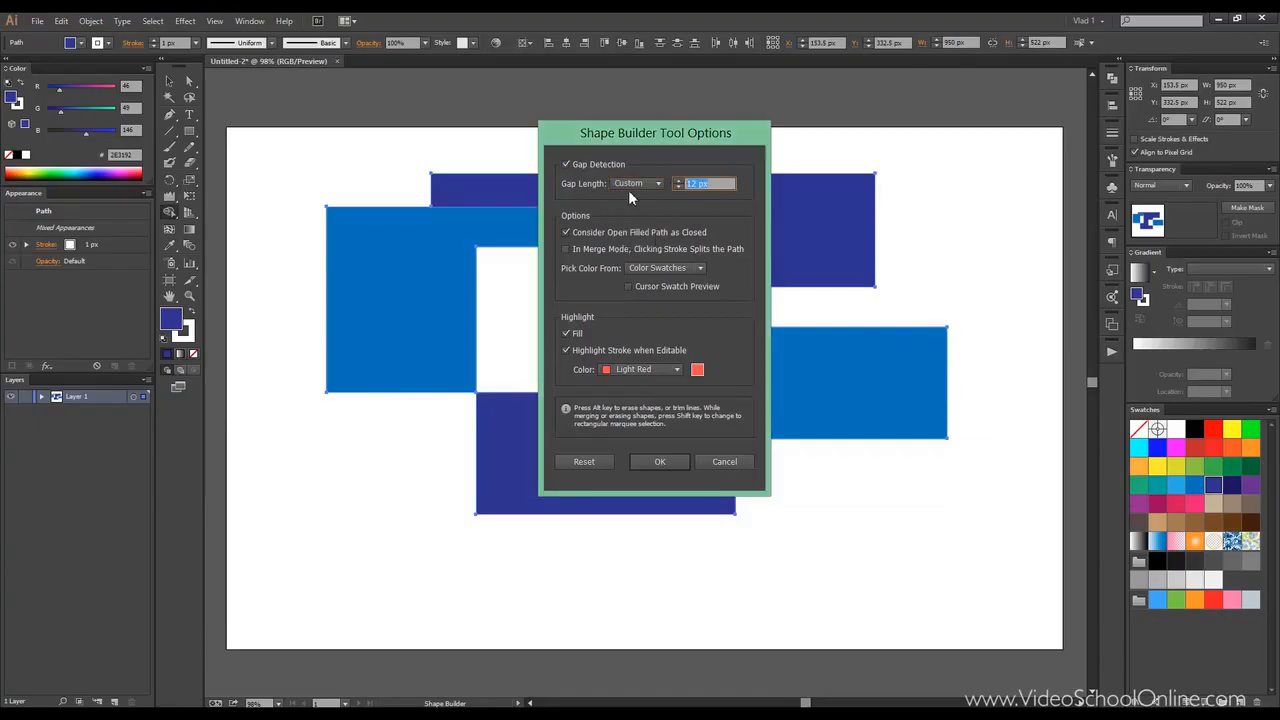
left_click(656, 460)
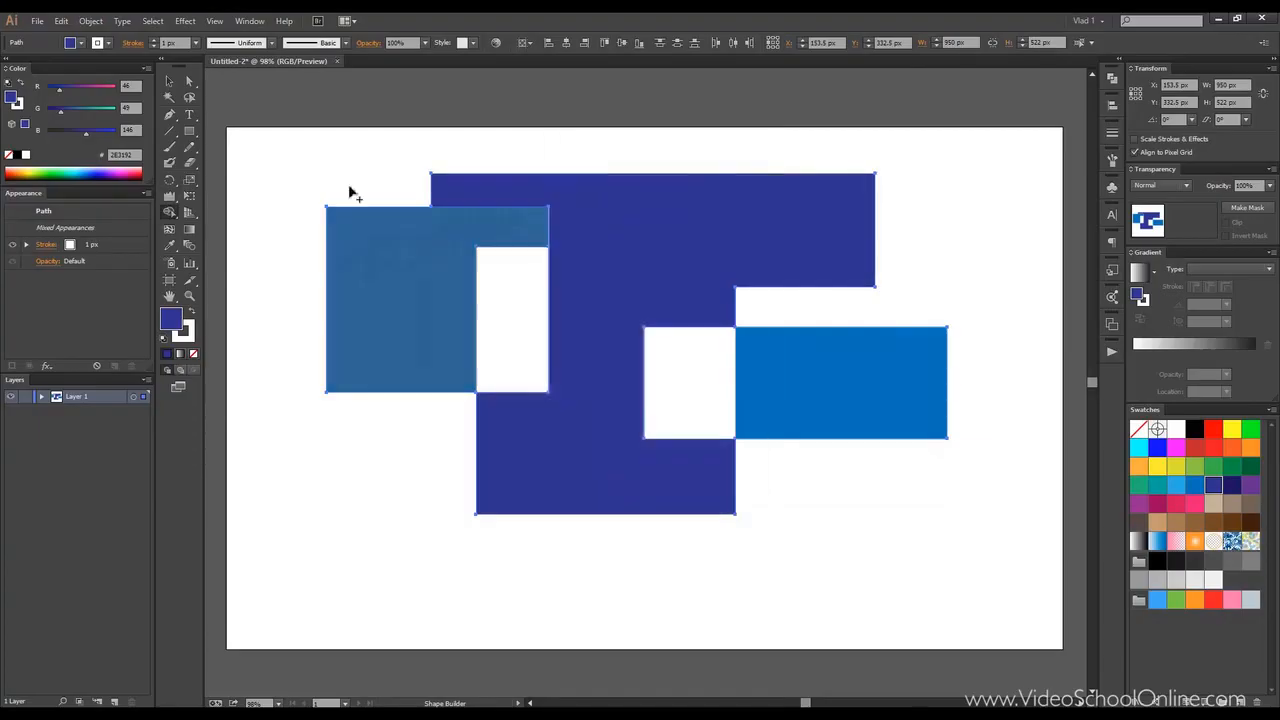
Clear the artboard and draw two blue rectangles, about 184 by 157 px and 139 by 157 px, side by side with a narrow gap
key("v")
key("Delete")
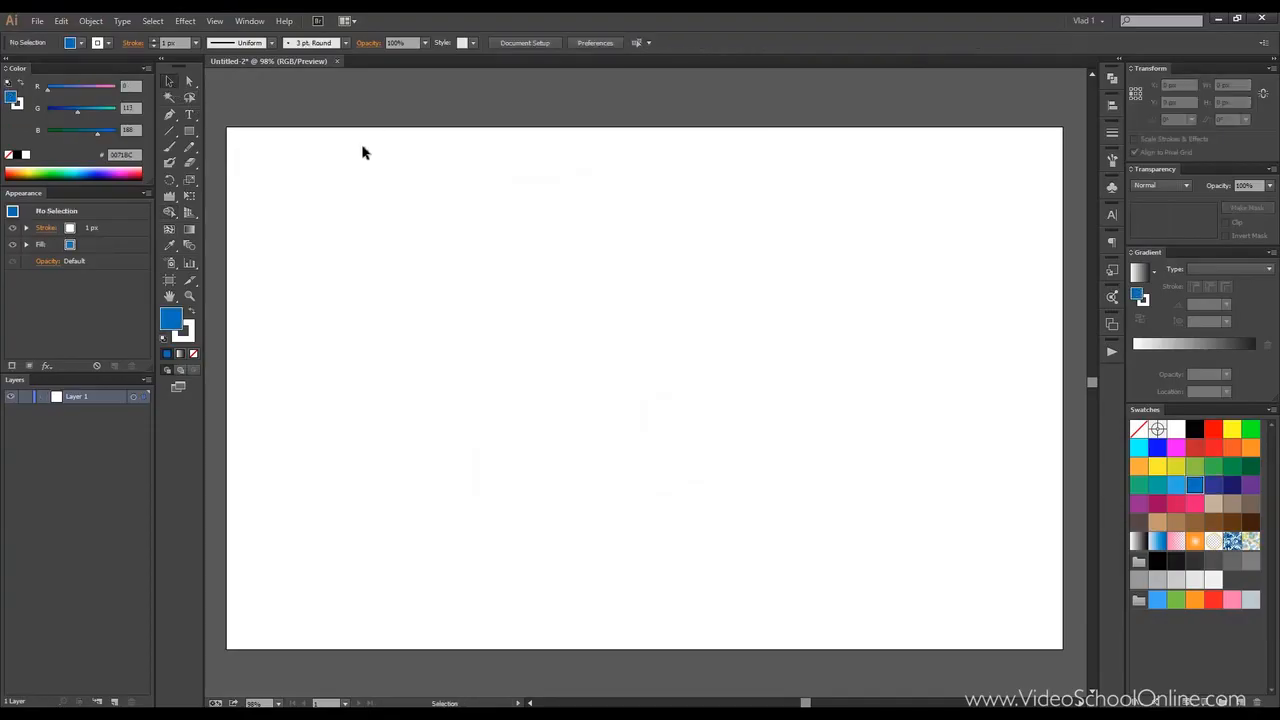
left_click(189, 131)
left_click_drag(429, 258, 504, 320)
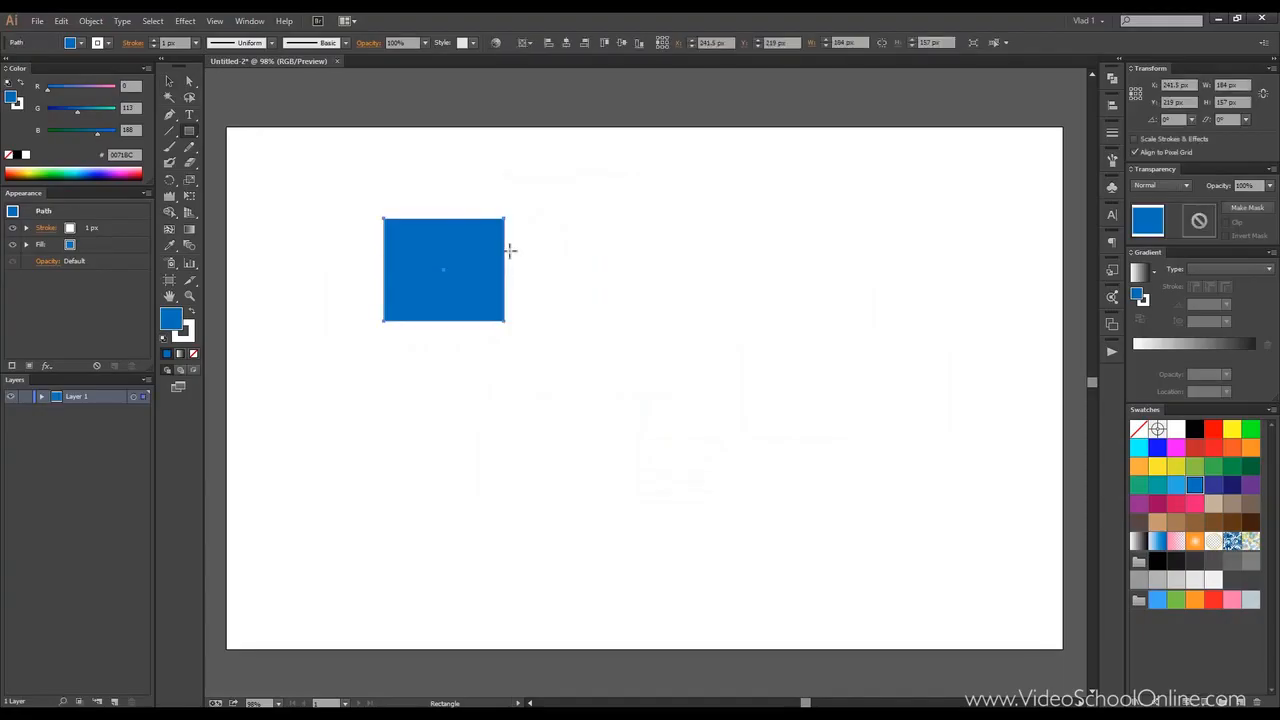
left_click_drag(513, 218, 605, 321)
left_click(168, 81)
left_click(391, 104)
left_click_drag(551, 258, 541, 260)
Select both rectangles and try to merge them across the gap with the Shape Builder tool
left_click_drag(303, 193, 679, 367)
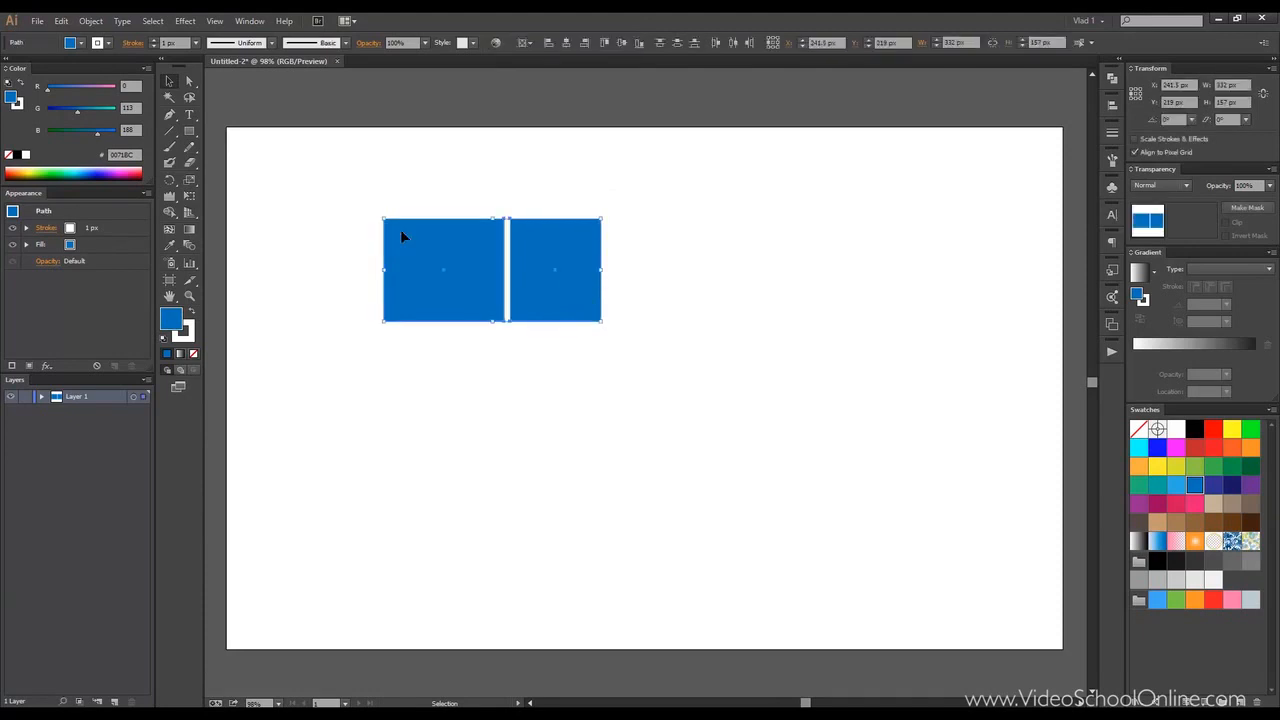
left_click(170, 213)
left_click_drag(452, 267, 557, 272)
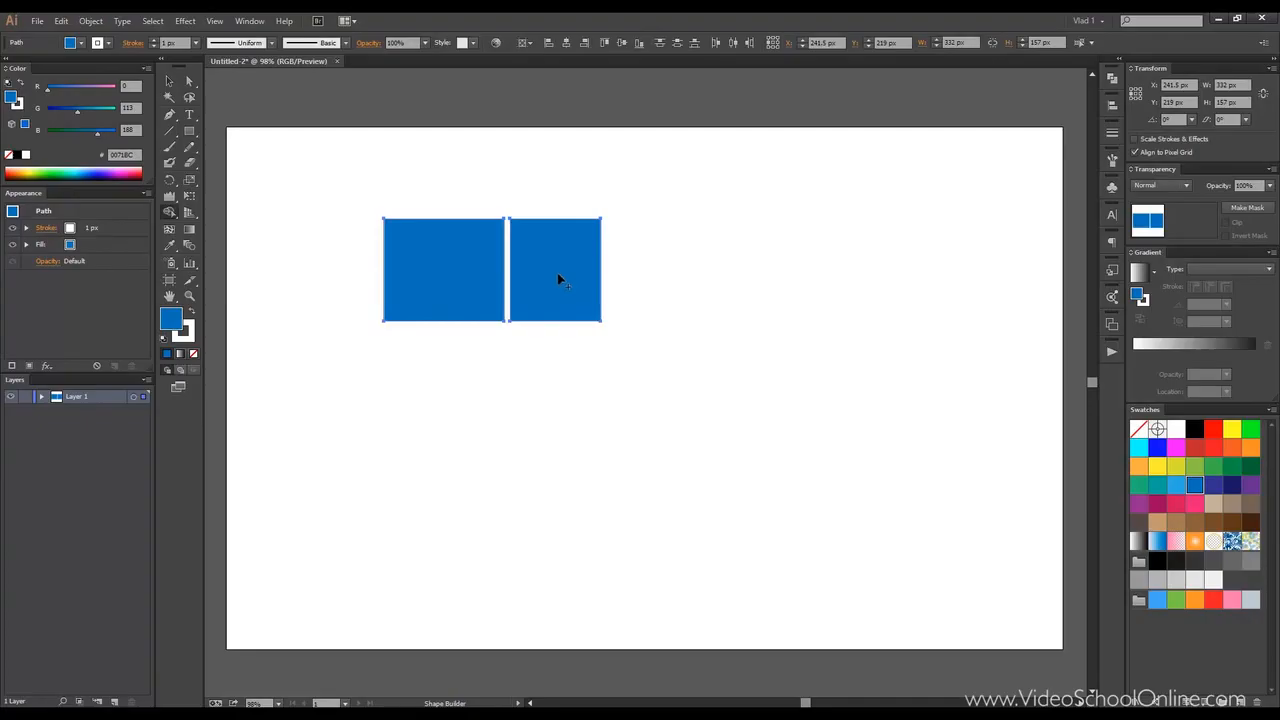
Move the narrower rectangle closer to the wider one, retry merging them with Shape Builder, undo that attempt and deselect
left_click(169, 84)
mouse_move(542, 272)
left_mouse_down()
mouse_move(606, 229)
mouse_move(555, 271)
left_mouse_up()
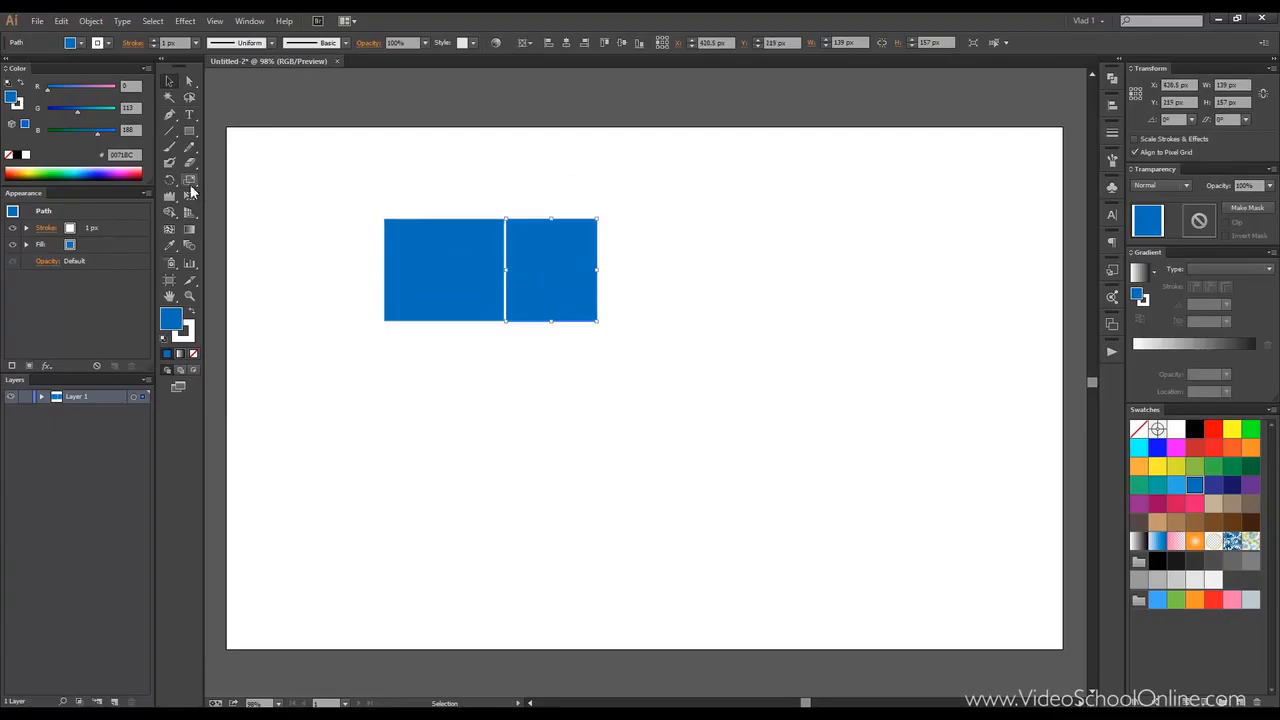
left_click(169, 229)
key("v")
left_click_drag(348, 176, 508, 297)
left_click(169, 229)
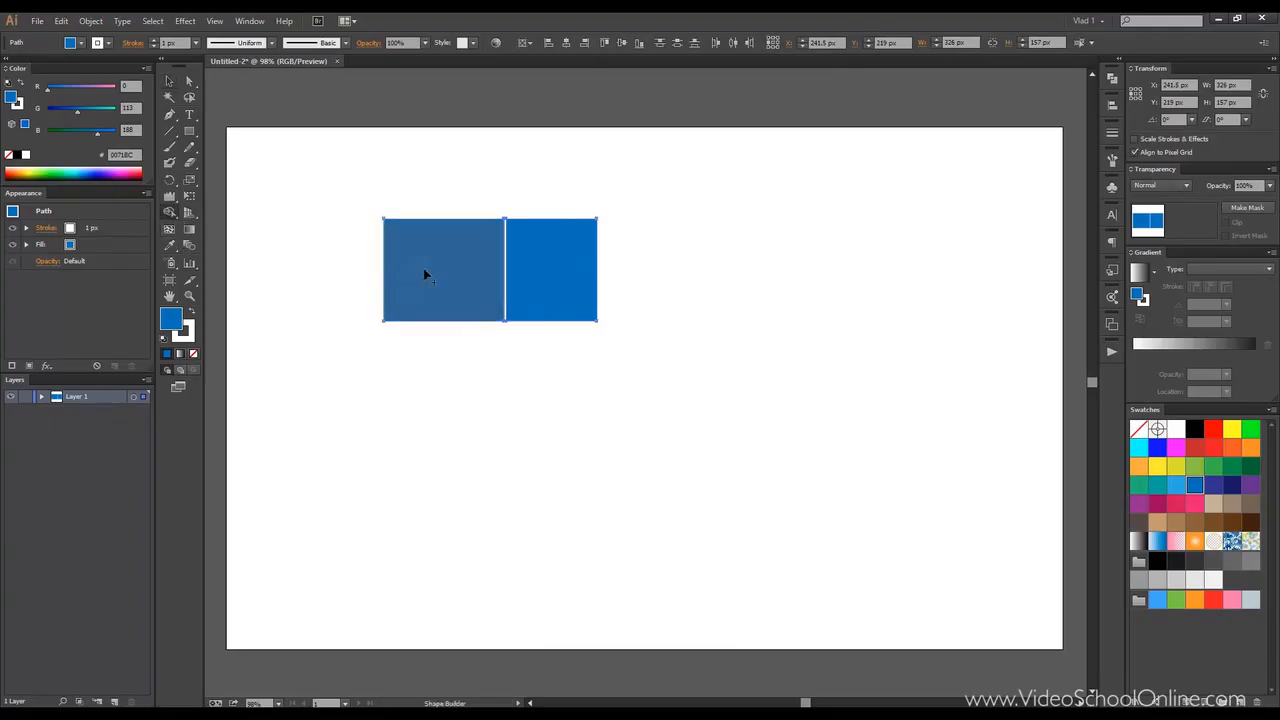
mouse_move(425, 268)
left_mouse_down()
mouse_move(565, 270)
mouse_move(593, 245)
left_mouse_up()
key("v")
key("ctrl+z")
left_click(689, 269)
Turn off gap detection in the Shape Builder tool's options, keeping Color Swatches as the source for picked colours
left_click(170, 212)
double_click(173, 214)
left_click_drag(620, 137, 552, 135)
left_click(499, 161)
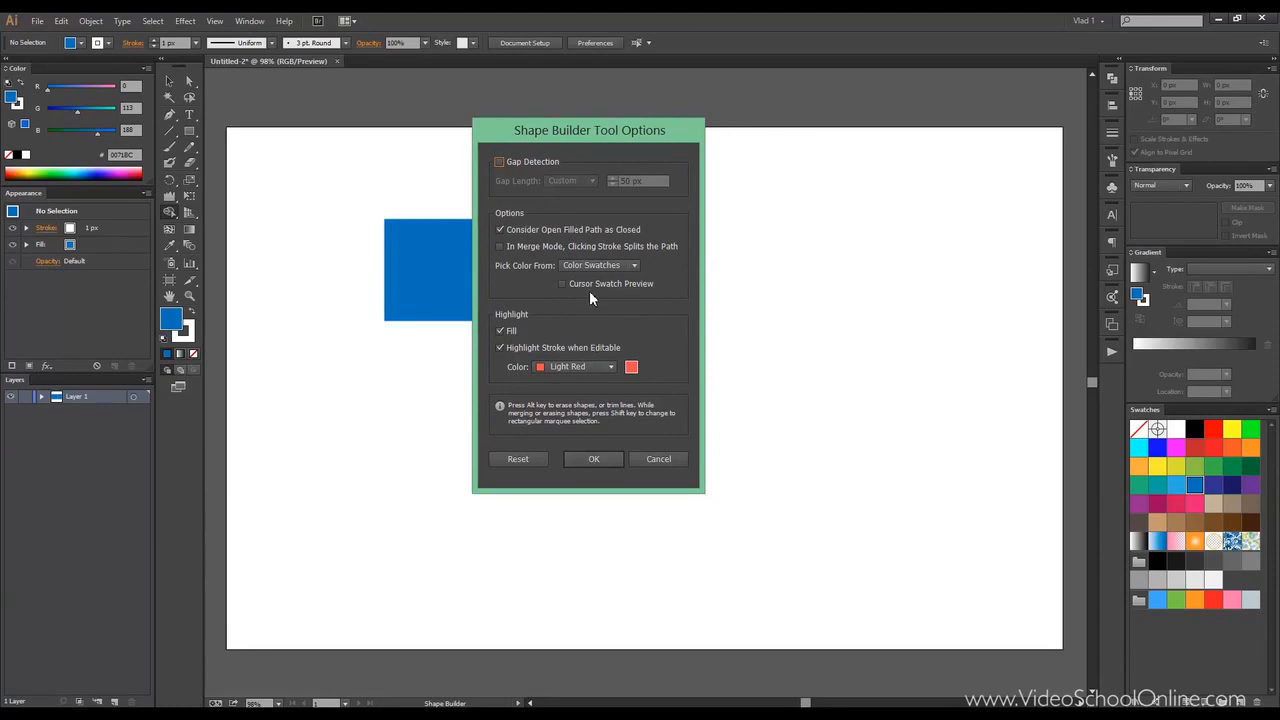
left_click(626, 266)
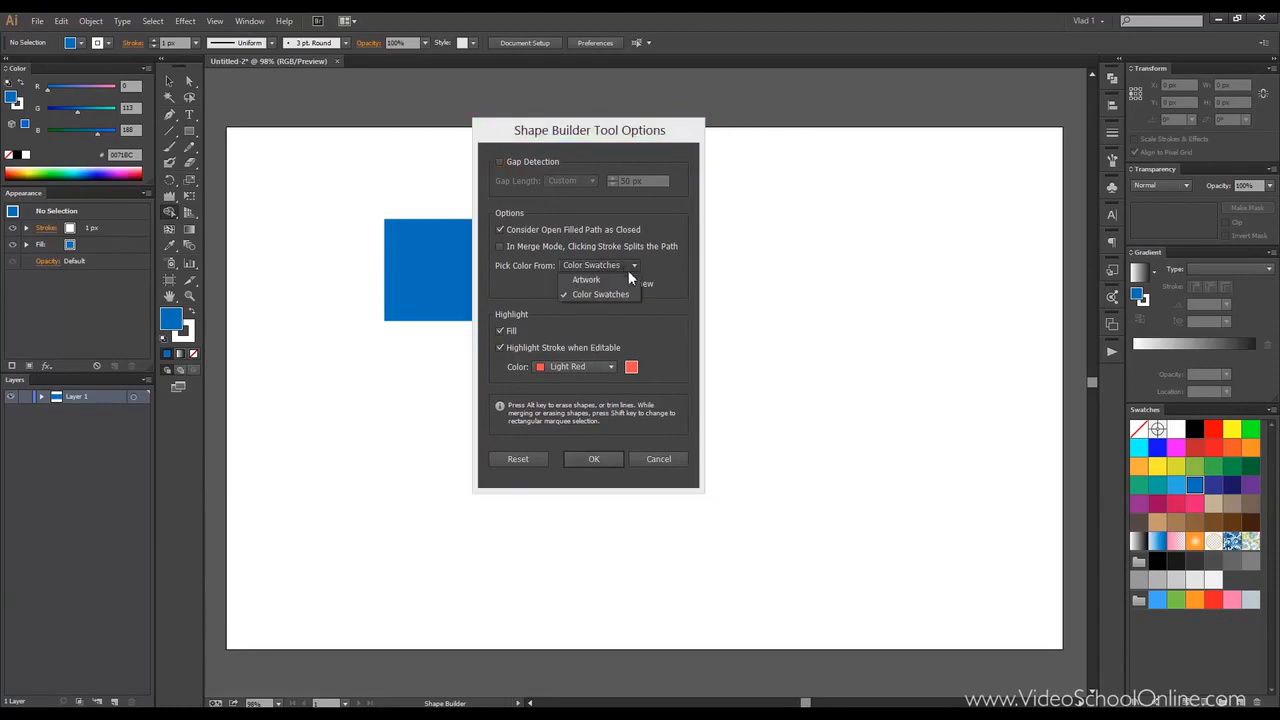
left_click(496, 265)
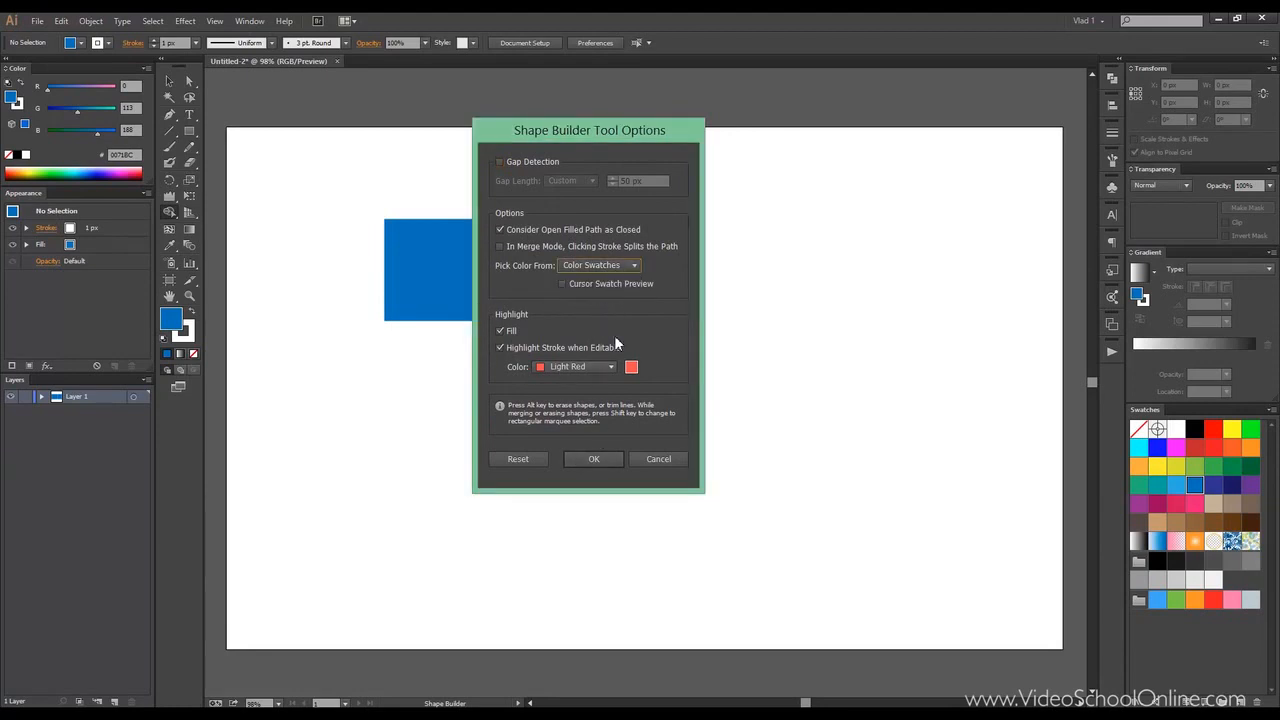
left_click(594, 459)
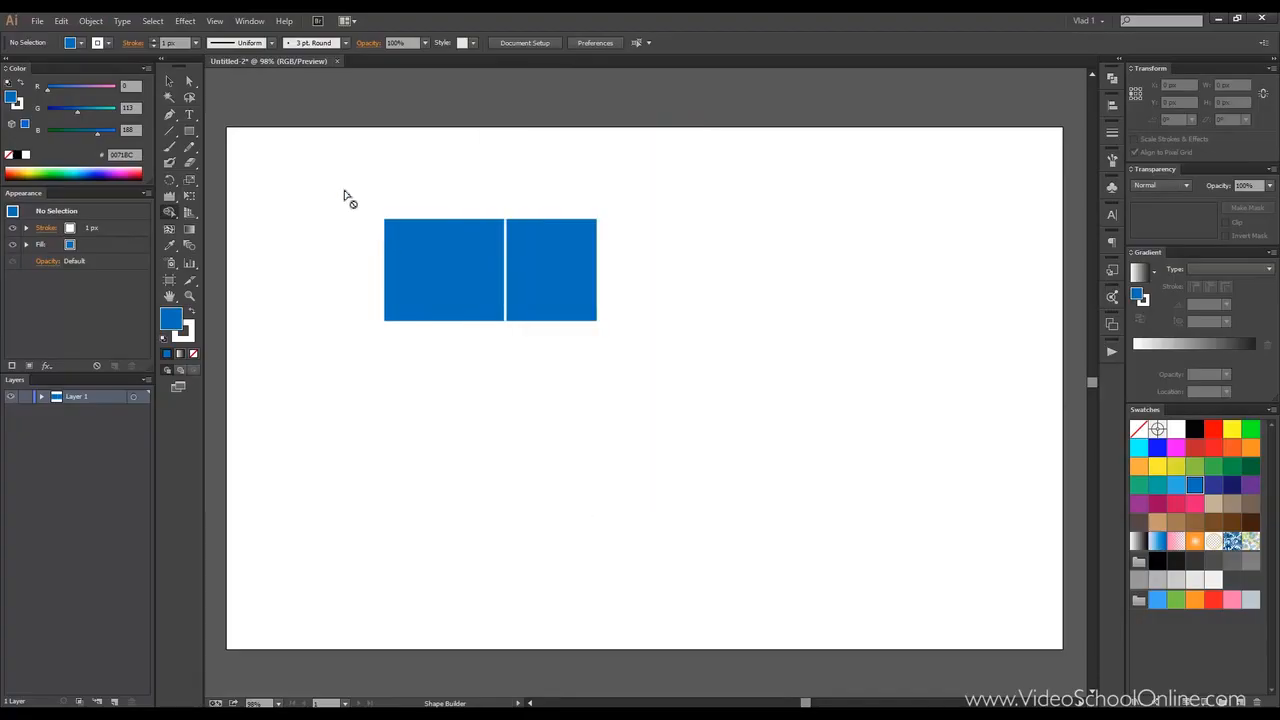
Select both blue rectangles and delete them from the artboard
left_click(169, 81)
left_click_drag(349, 165, 679, 393)
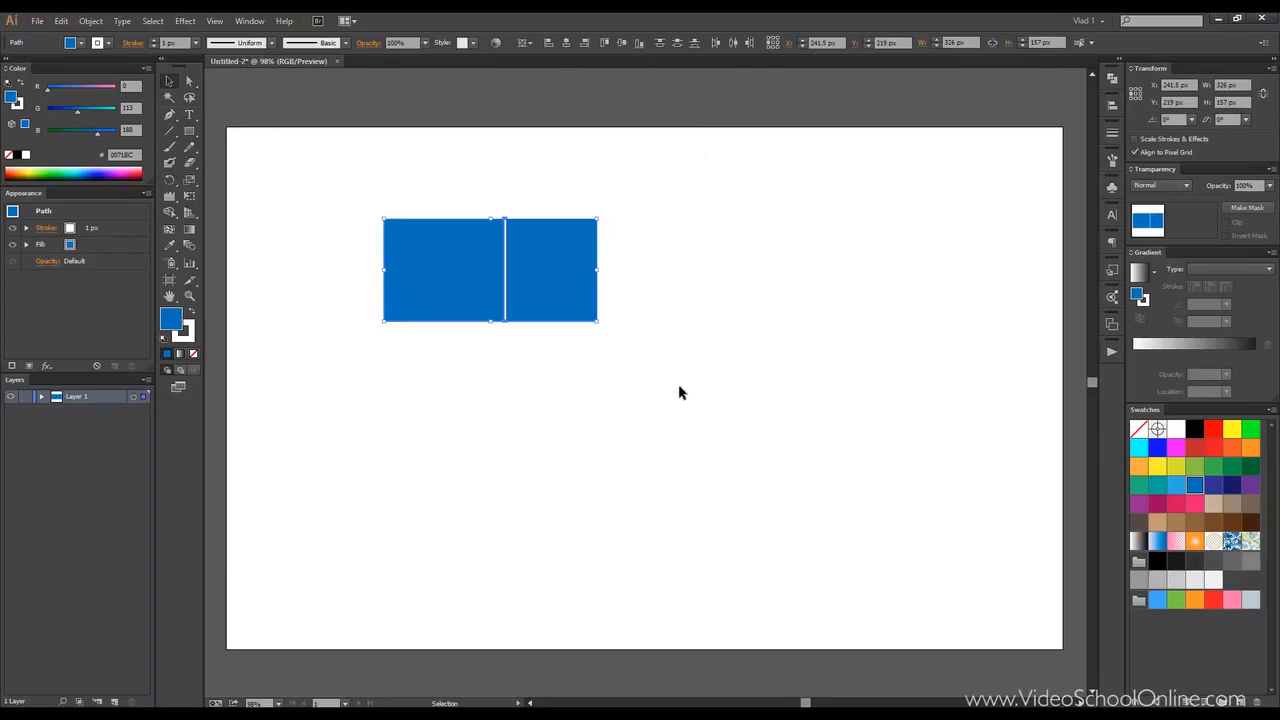
key("Delete")
left_click(173, 213)
mouse_move(173, 213)
left_mouse_down()
mouse_move(243, 243)
mouse_move(168, 217)
left_mouse_up()
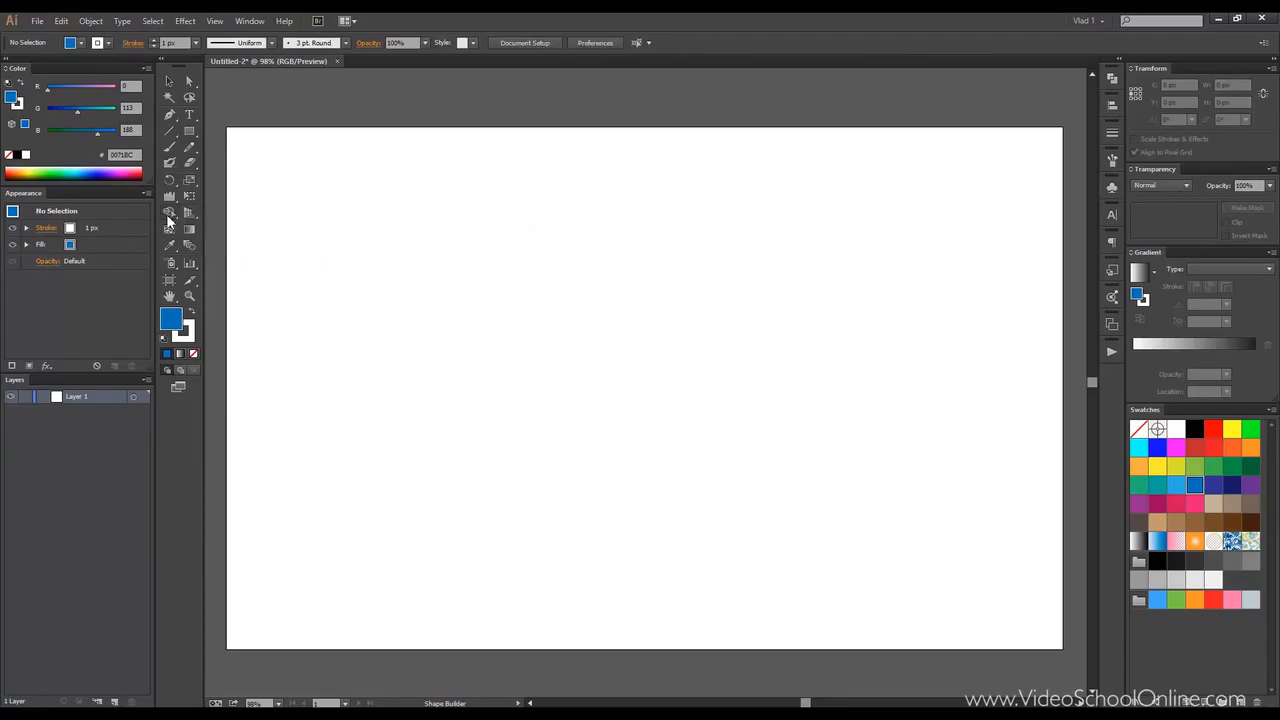
Draw six overlapping blue circles with the Ellipse tool, forming a cluster about 586 px wide and 584 px tall
left_click_drag(189, 132, 250, 165)
left_click_drag(441, 256, 619, 434)
left_click_drag(531, 194, 708, 371)
left_click_drag(534, 324, 745, 535)
mouse_move(630, 258)
left_mouse_down()
mouse_move(798, 368)
mouse_move(814, 442)
left_mouse_up()
left_click_drag(657, 167, 826, 327)
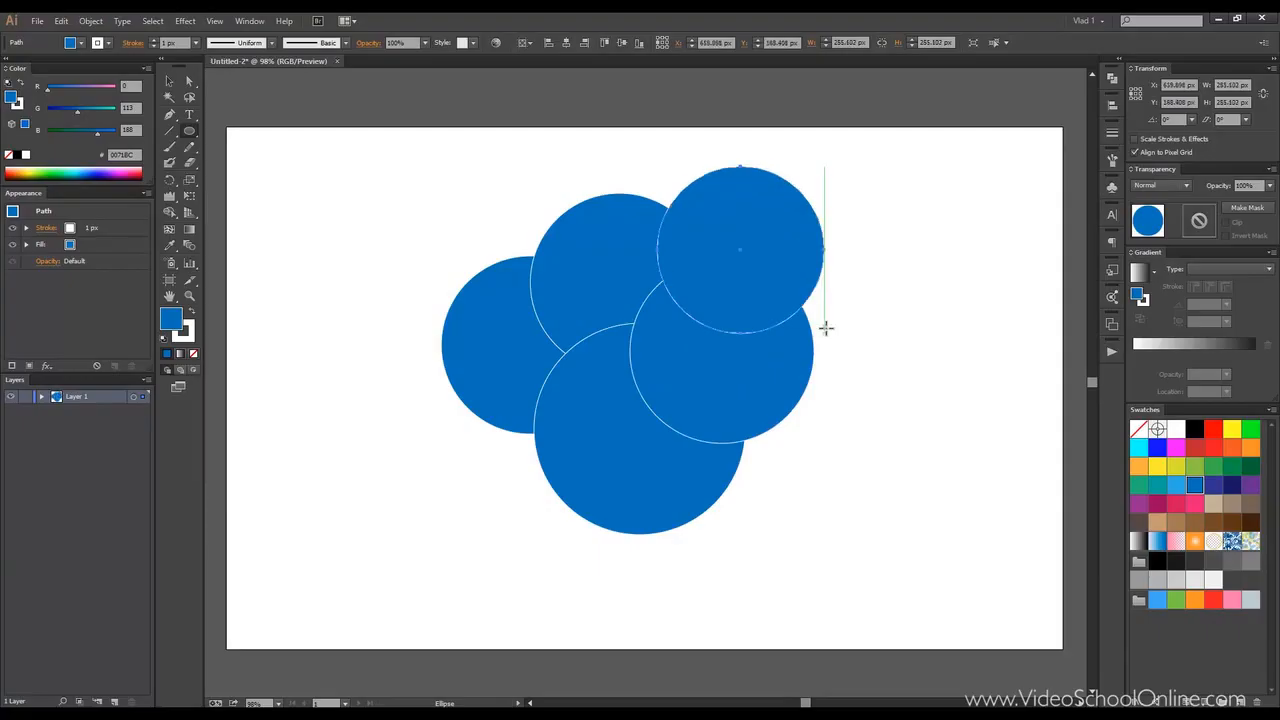
left_click_drag(469, 152, 607, 292)
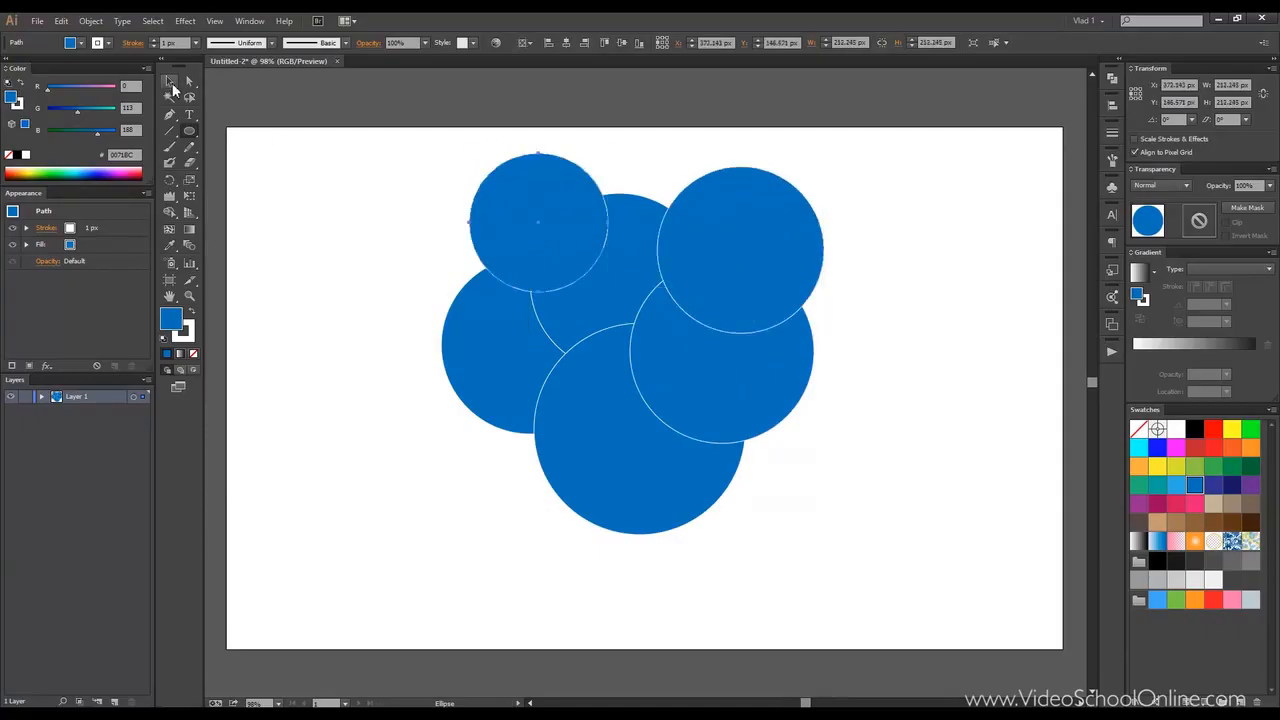
Select all six circles and convert them into a Live Paint group with the Live Paint Bucket
left_click(172, 86)
left_click_drag(309, 153, 932, 597)
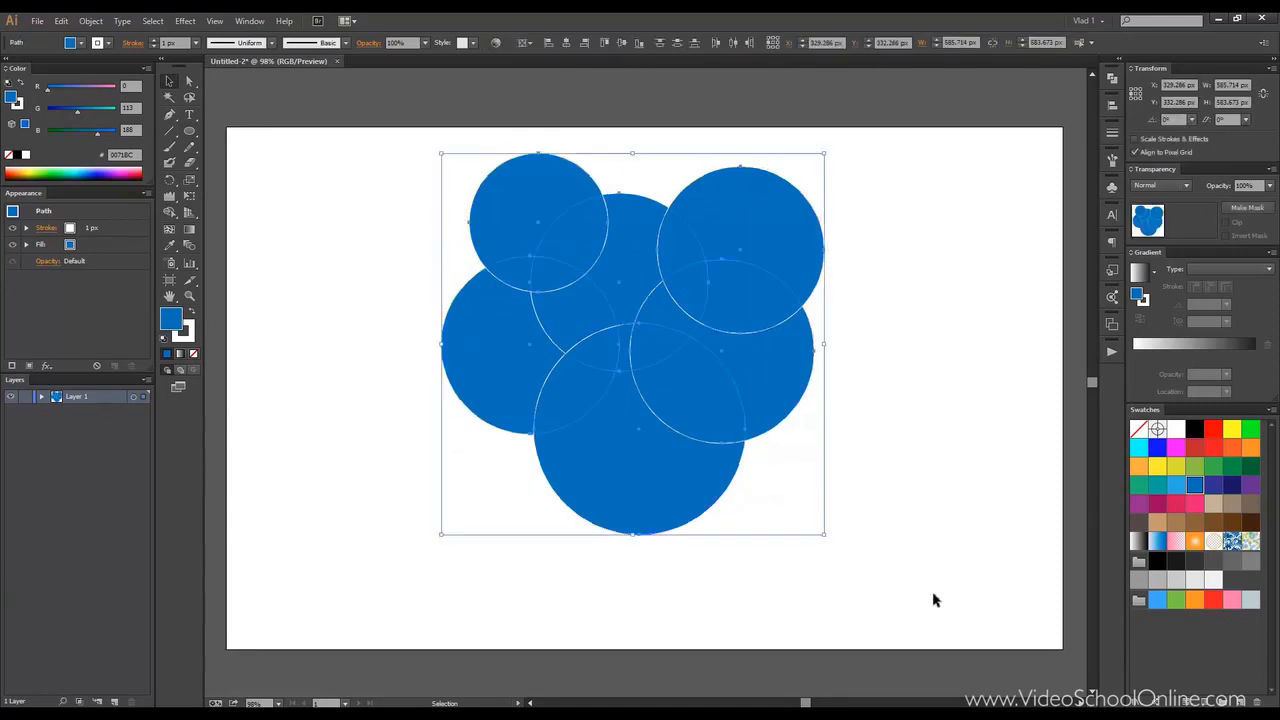
left_click(169, 219)
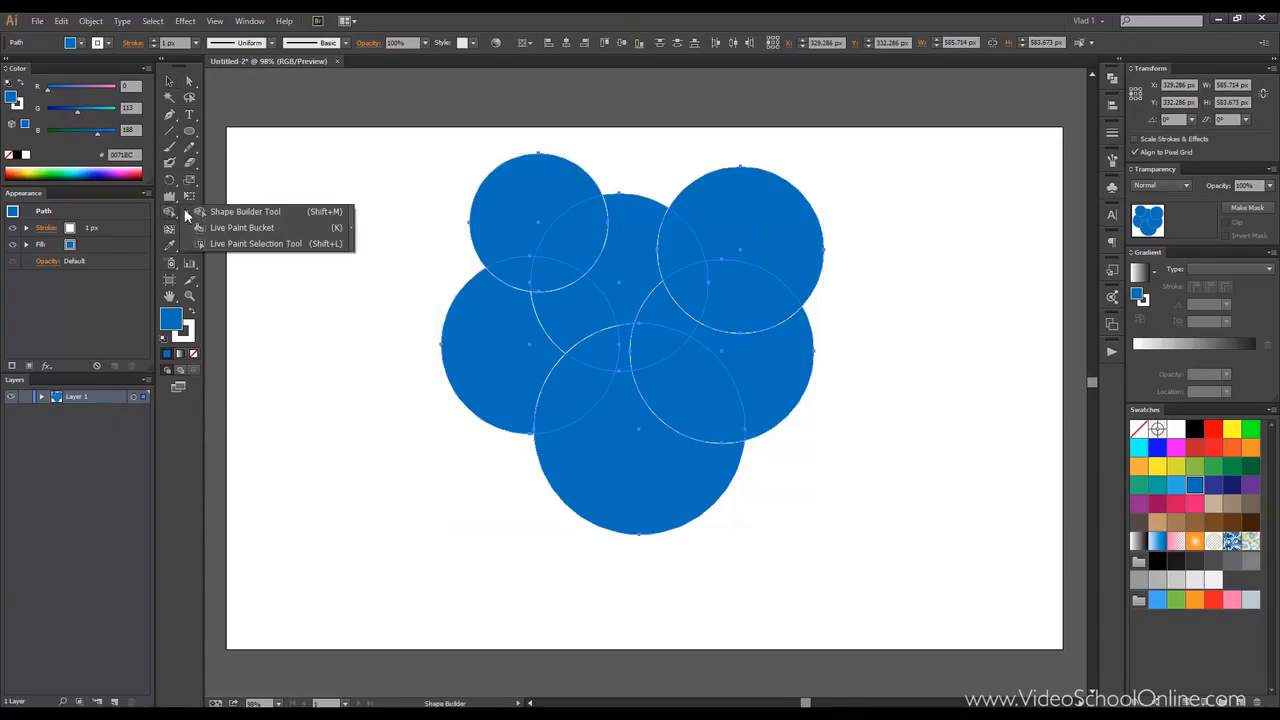
left_click(265, 228)
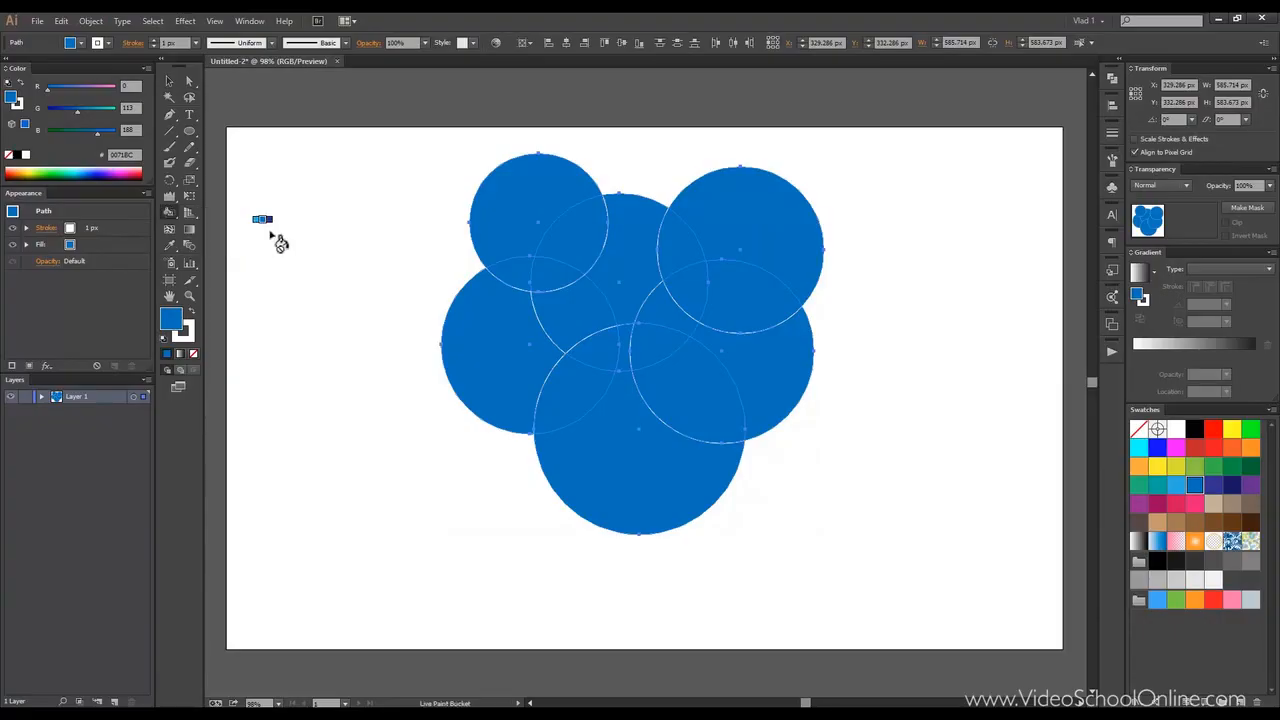
left_click(579, 255)
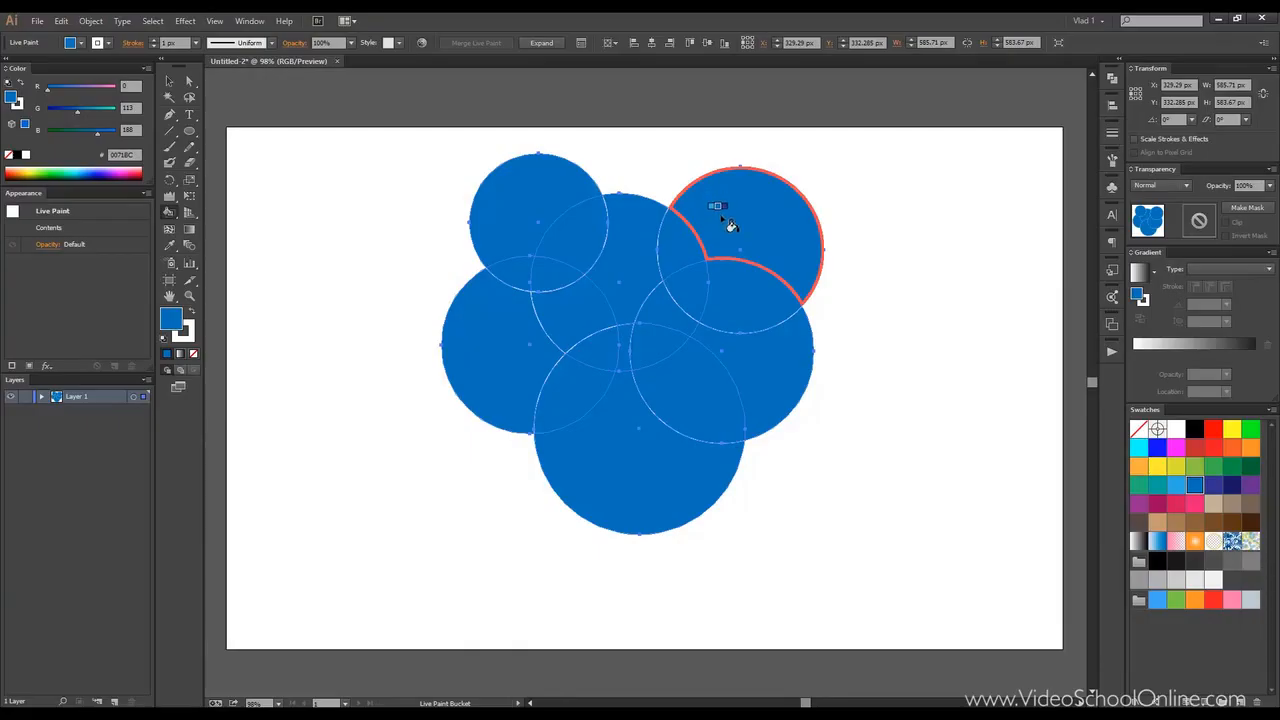
Cycle the Live Paint Bucket through the swatch groups and pick the red from the last colour group
key("Up")
key("Up")
key("Up")
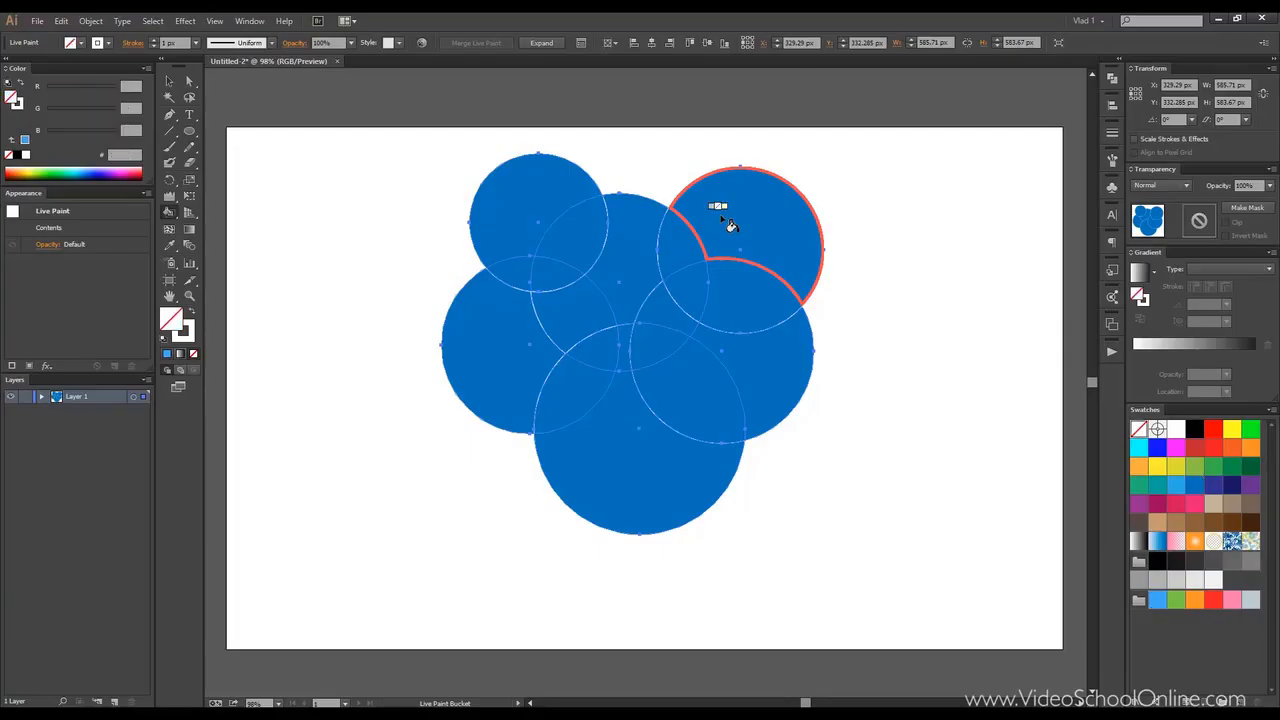
key("Down")
key("Down")
key("Up")
key("Down")
key("Up")
key("Up")
key("Down")
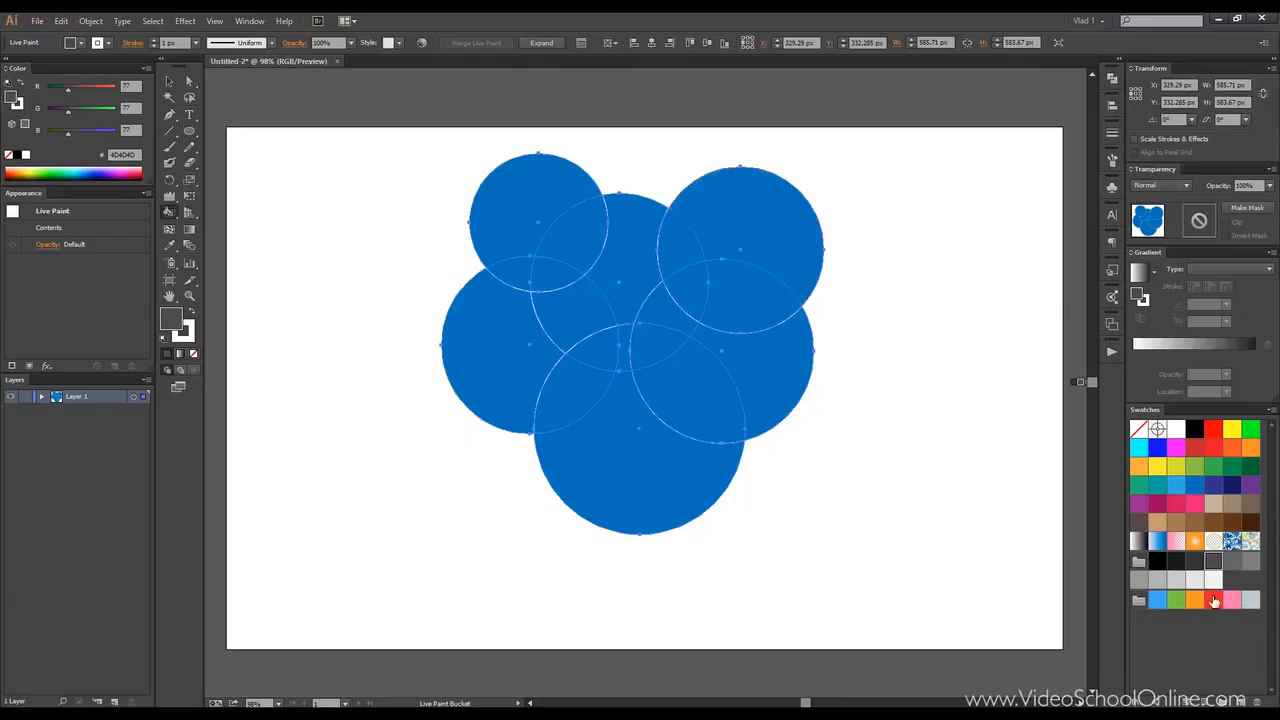
key("Up")
key("Up")
key("Up")
key("Up")
key("Up")
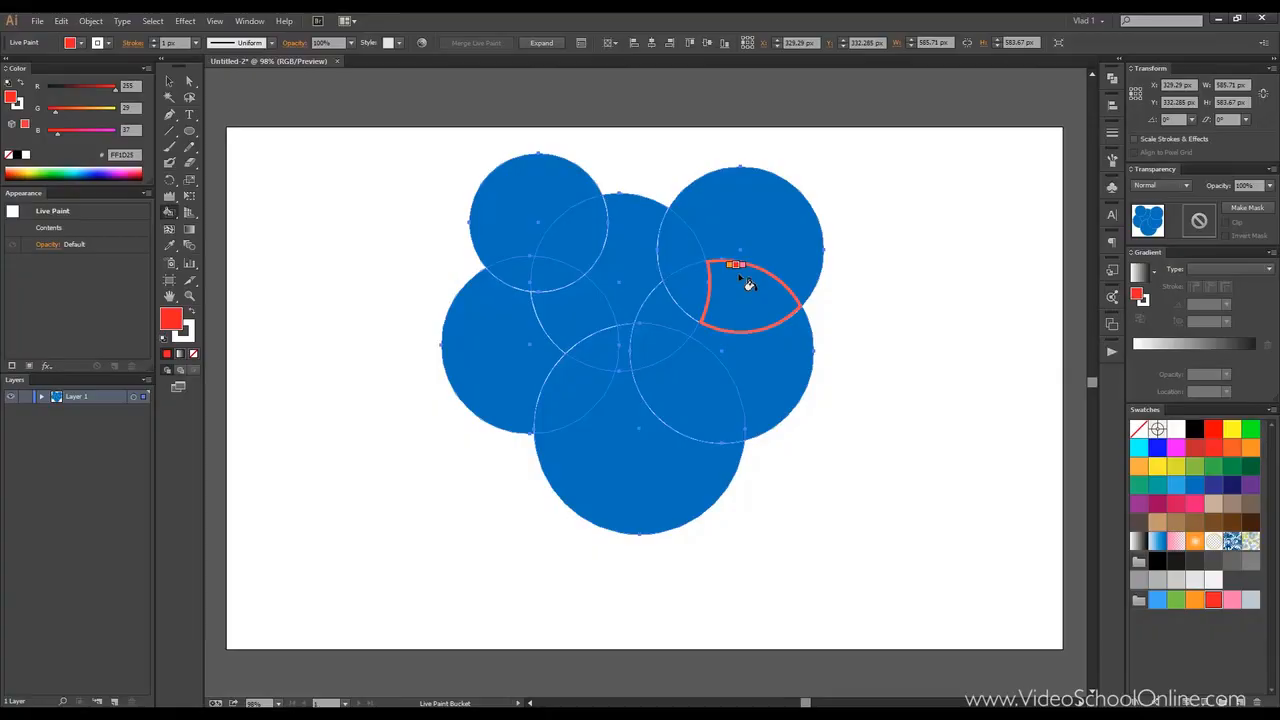
Switch the Live Paint Bucket to cyan and fill the overlap between the upper-right circle and the circle below it
key("Left")
key("Left")
key("Left")
key("Right")
key("Right")
key("Up")
key("Up")
key("Right")
key("Right")
key("Right")
key("Right")
key("Right")
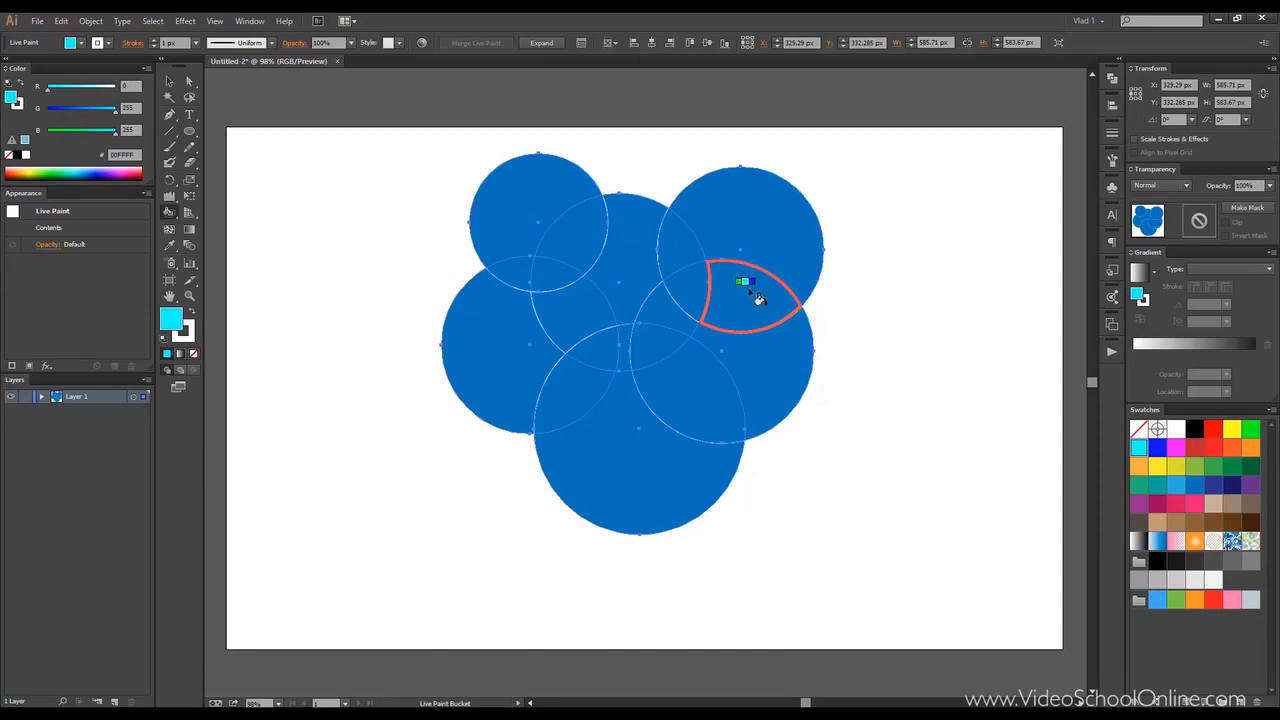
left_click(758, 290)
Fill the upper-right circle's main region blue, the upper-middle circle's region magenta and the upper-left circle's region dark red
key("Right")
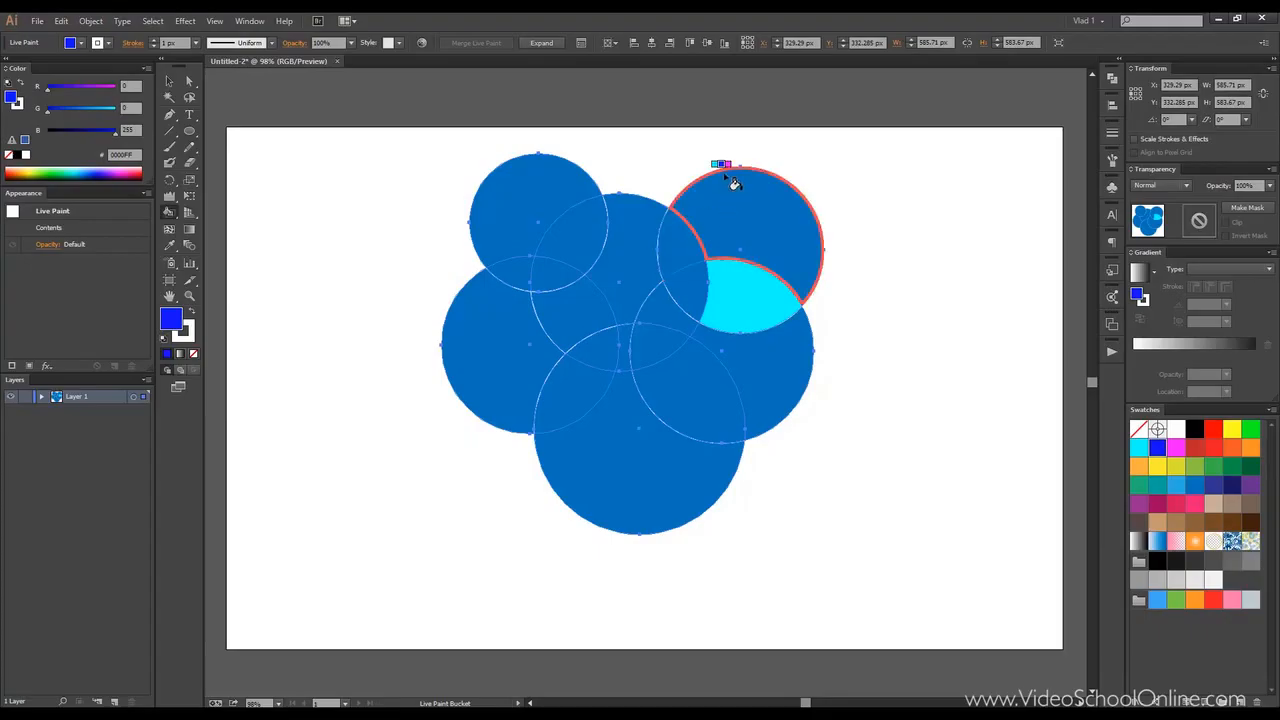
left_click(727, 200)
key("Right")
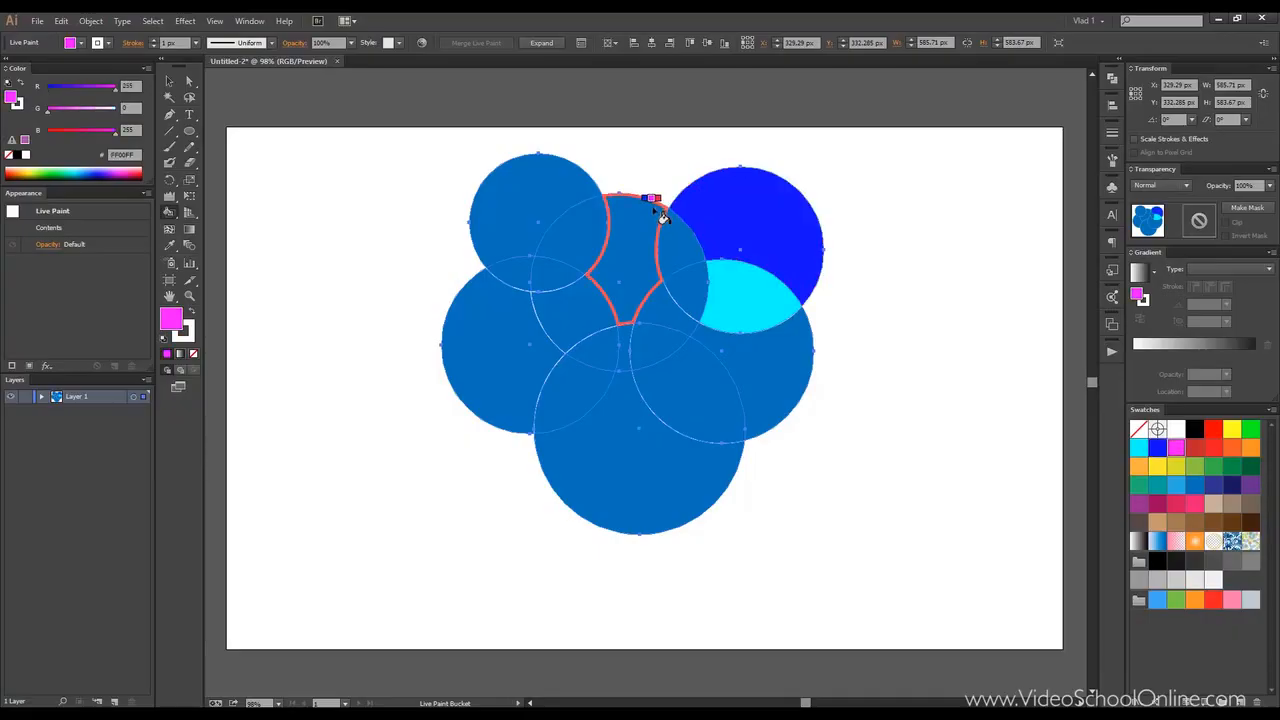
left_click(643, 228)
key("Right")
left_click(547, 216)
Paint the left circle's main region red, the small central overlap beside it orange and the bottom circle's main region light orange
key("Right")
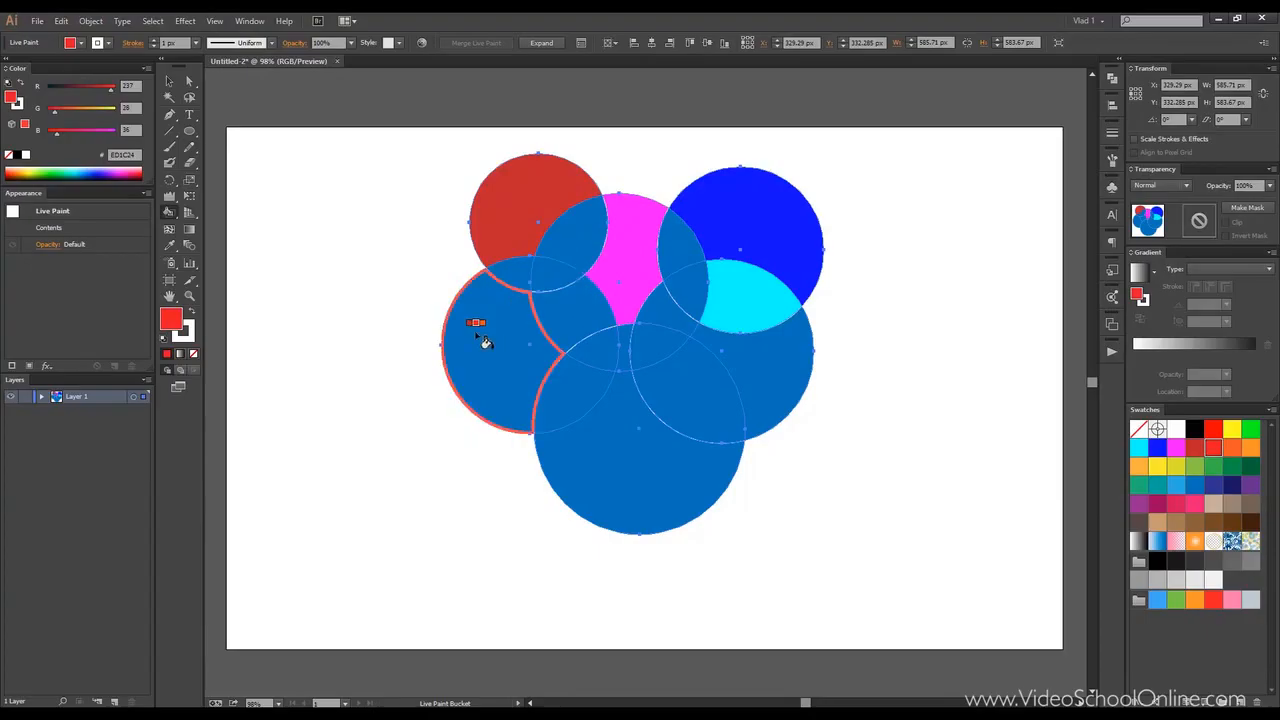
left_click(478, 325)
key("Right")
left_click(612, 360)
left_click(622, 442)
Paint the bottom and lower-right circles' overlap yellow, the small overlap above it yellow-green, the next one green and the lower-right circle light blue
key("Right")
left_click(664, 380)
key("Right")
left_click(655, 346)
key("Right")
left_click(662, 302)
key("Right")
left_click(758, 352)
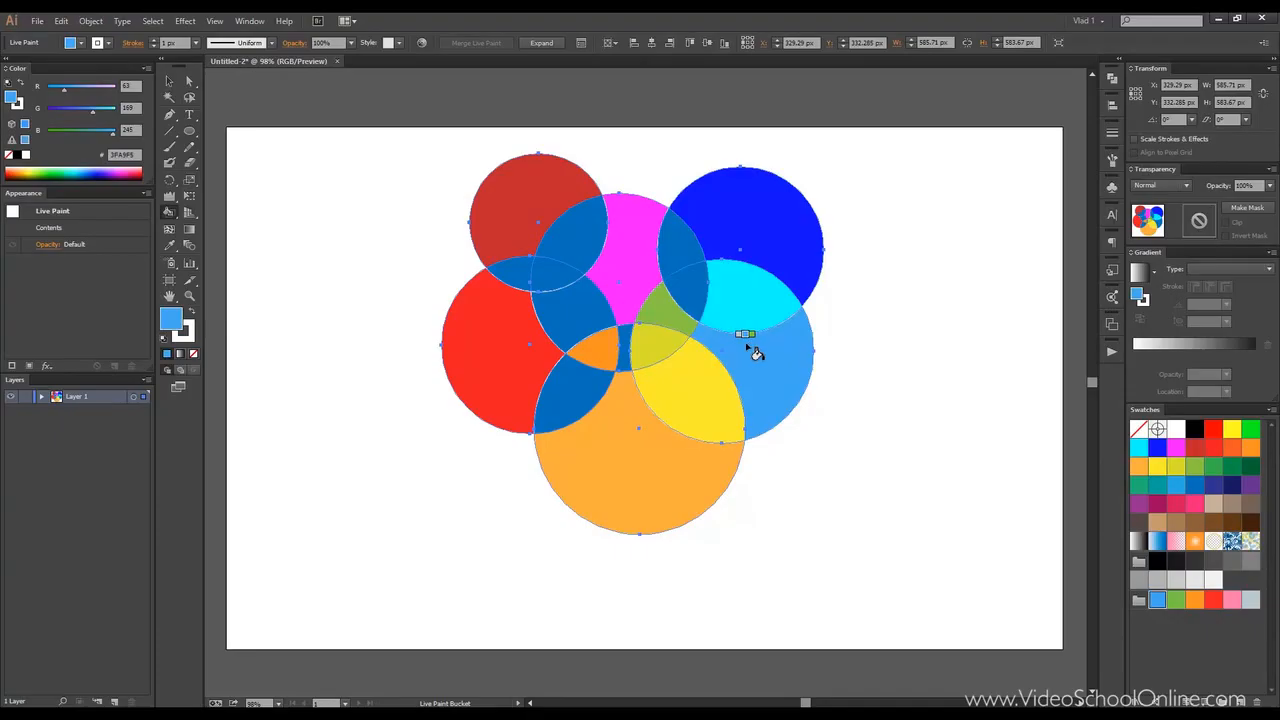
Paint the left circle's overlap with the upper-middle circle light grey and its overlap with the bottom circle pink
key("Left")
left_click(590, 315)
key("Left")
left_click(590, 398)
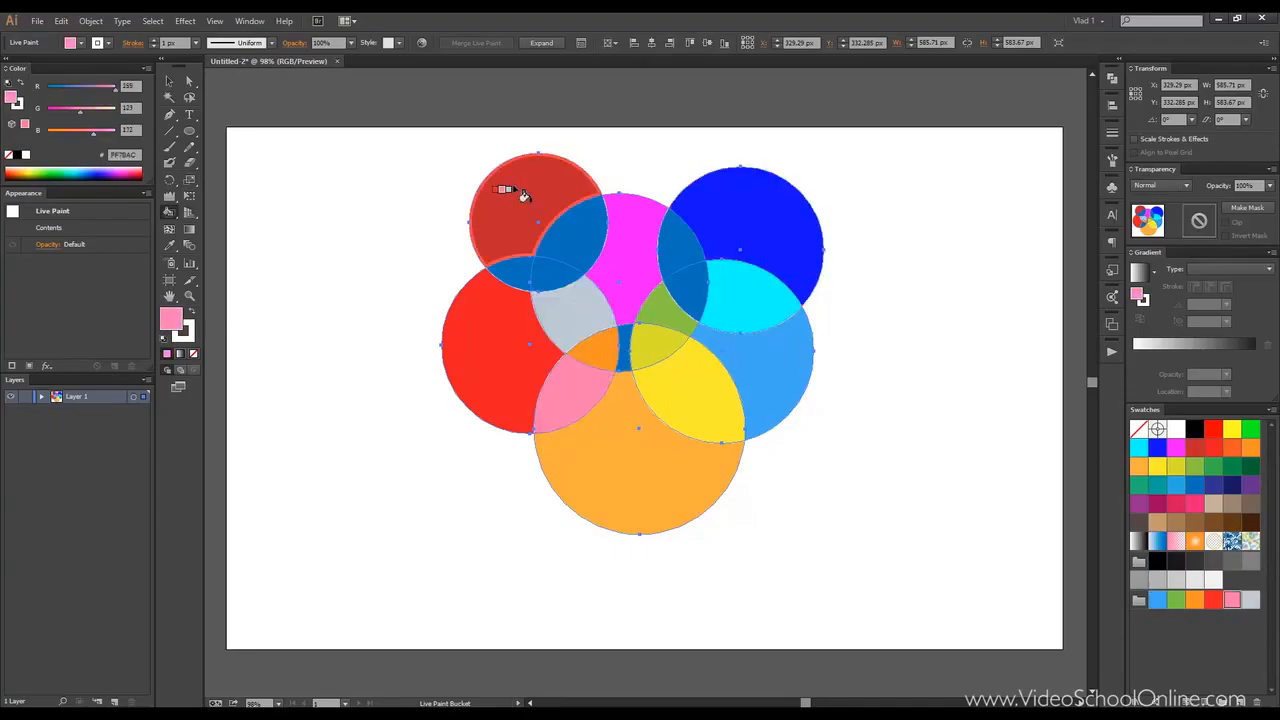
Try releasing the Live Paint group and moving its upper-left circle away, and undo both changes
left_click(171, 83)
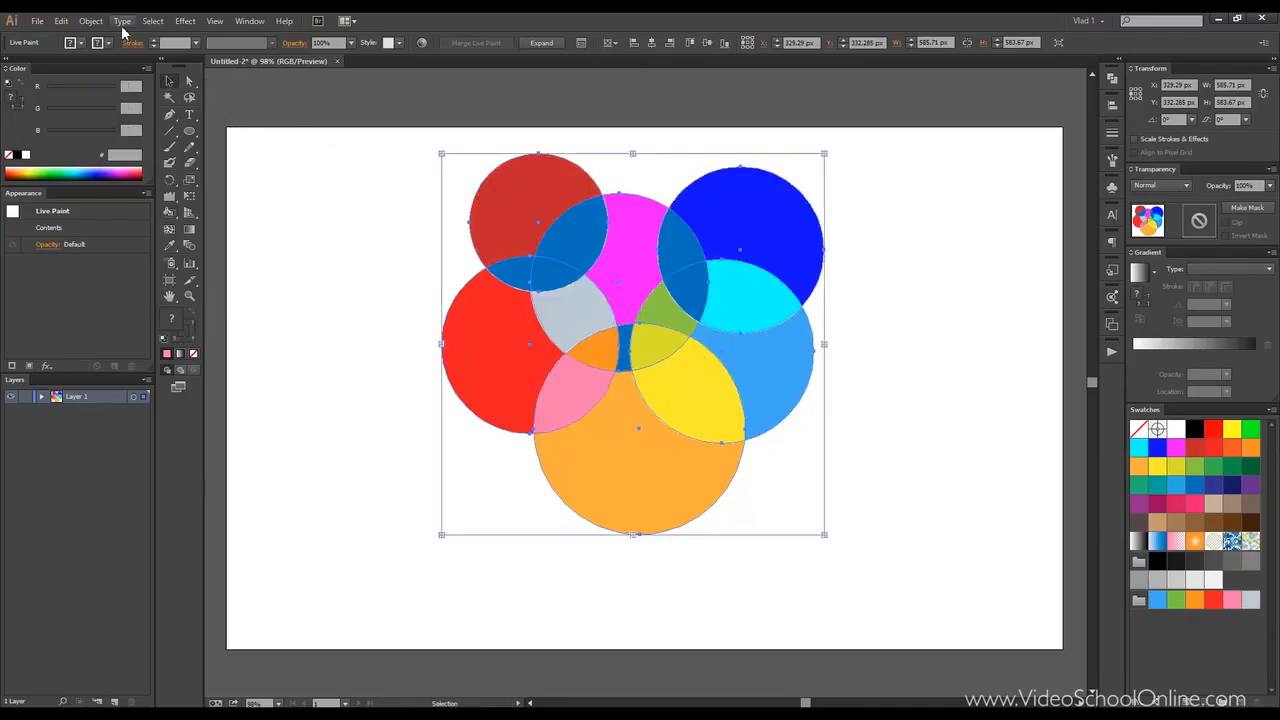
left_click(91, 21)
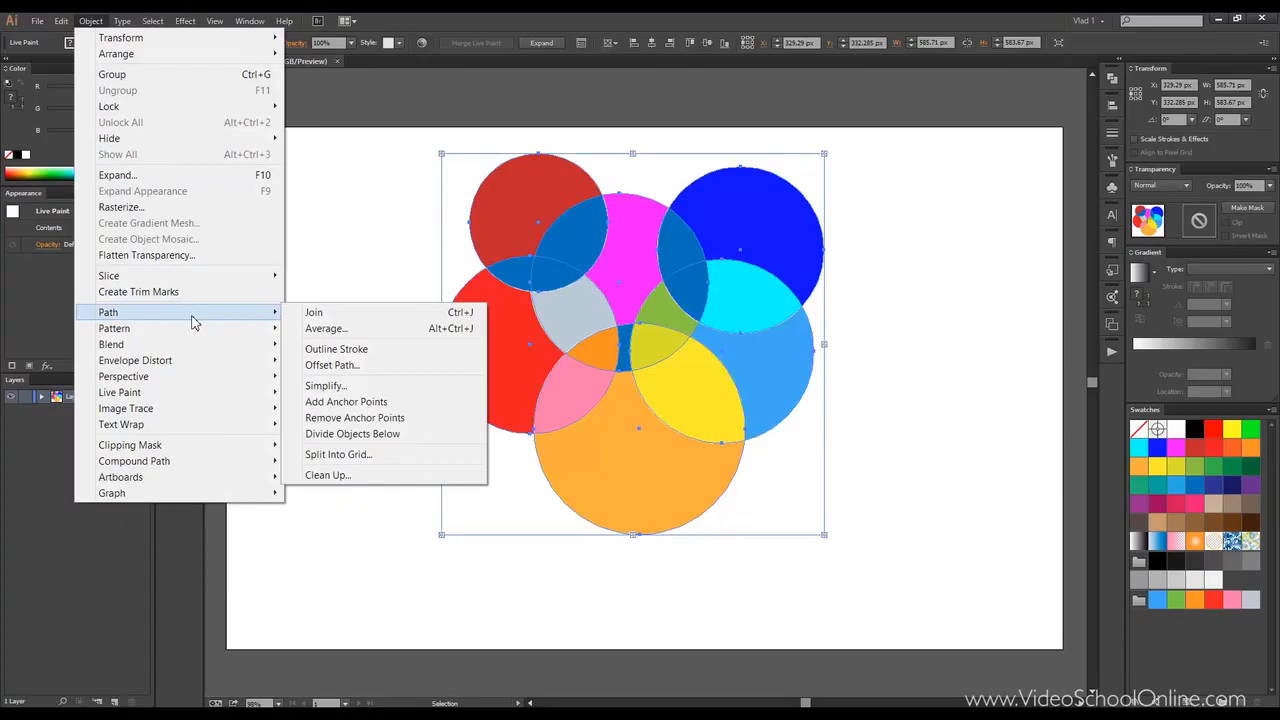
mouse_move(189, 352)
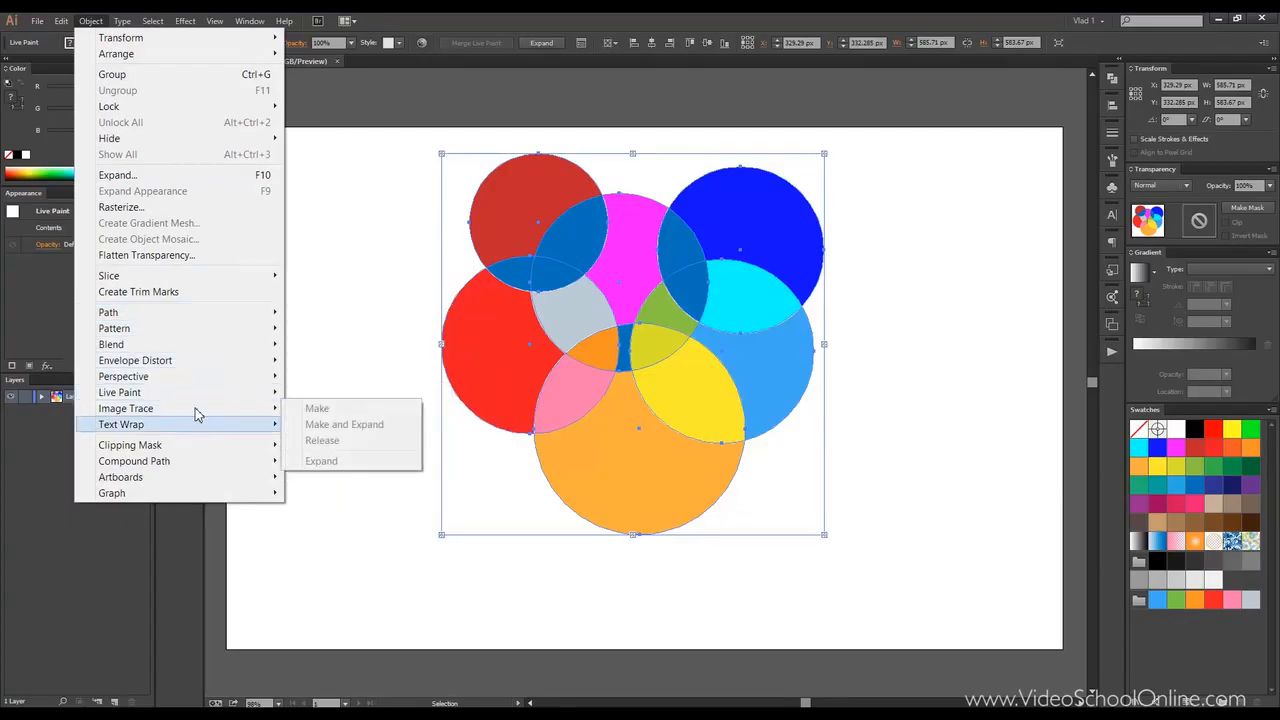
mouse_move(196, 394)
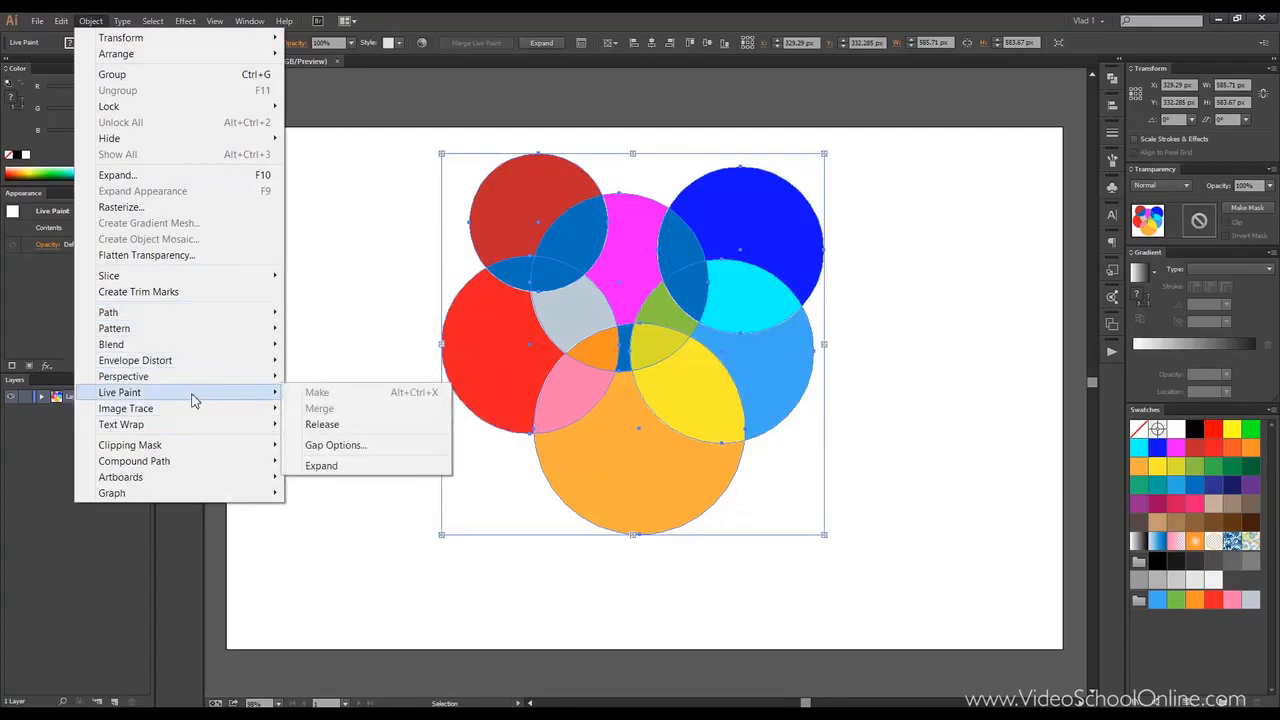
left_click(365, 428)
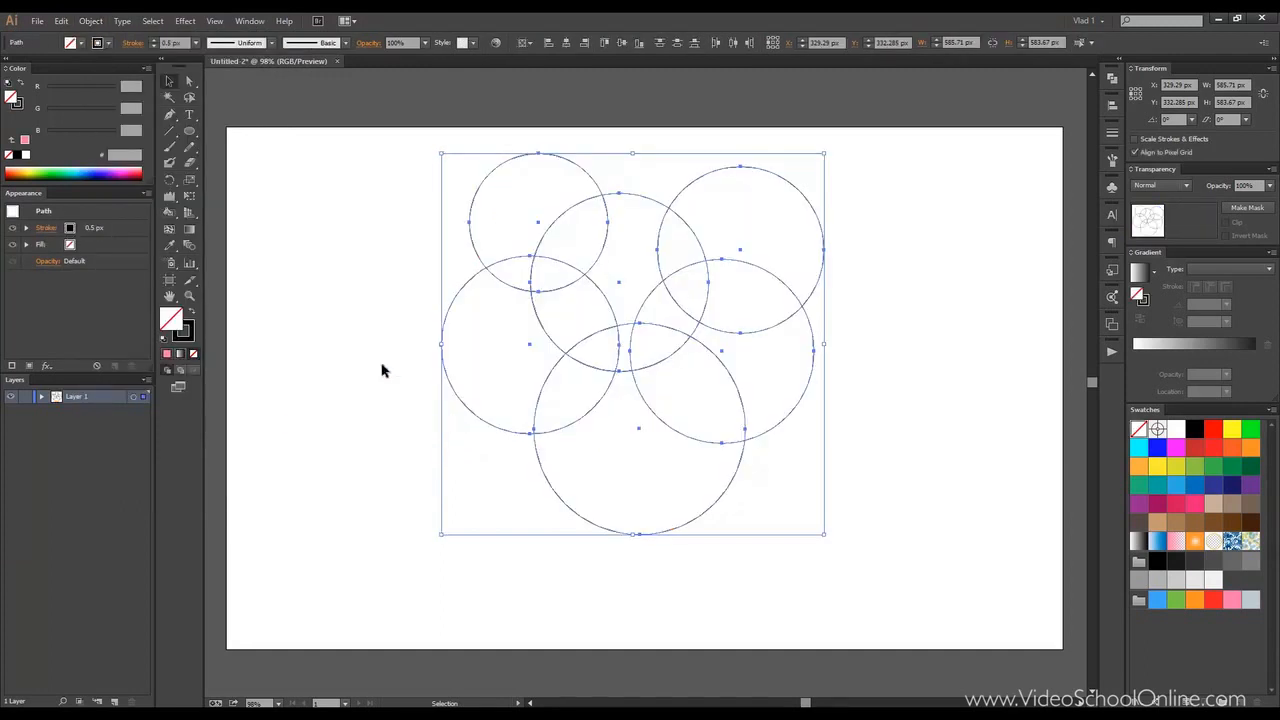
left_click(402, 238)
left_click(568, 158)
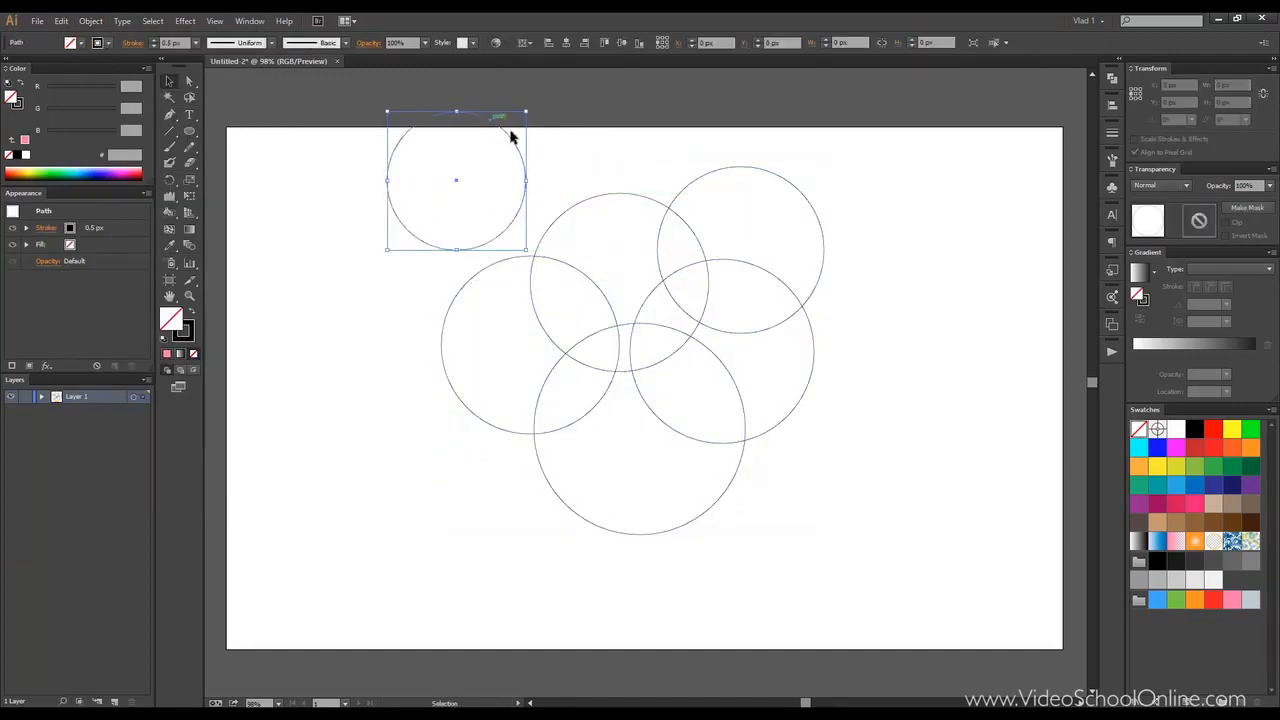
key("a")
key("ctrl+z")
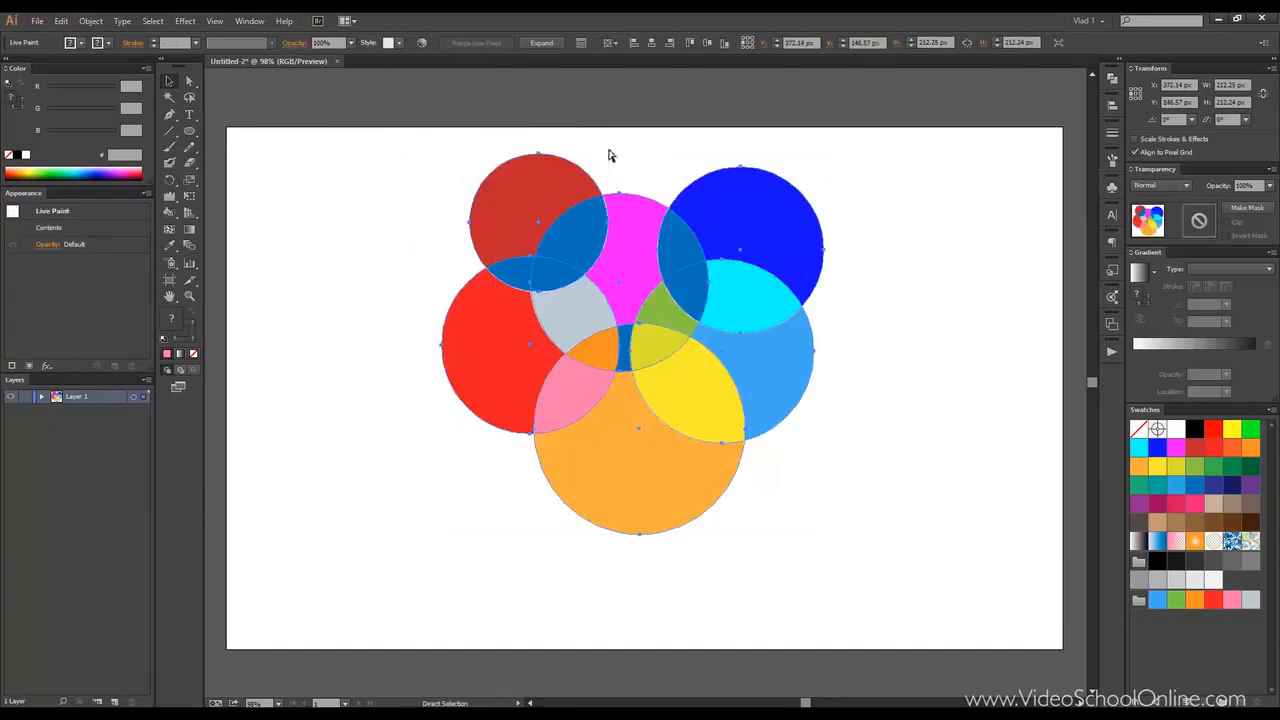
Review the gap detection settings in the Live Paint group's Gap Options and accept them
left_click(101, 22)
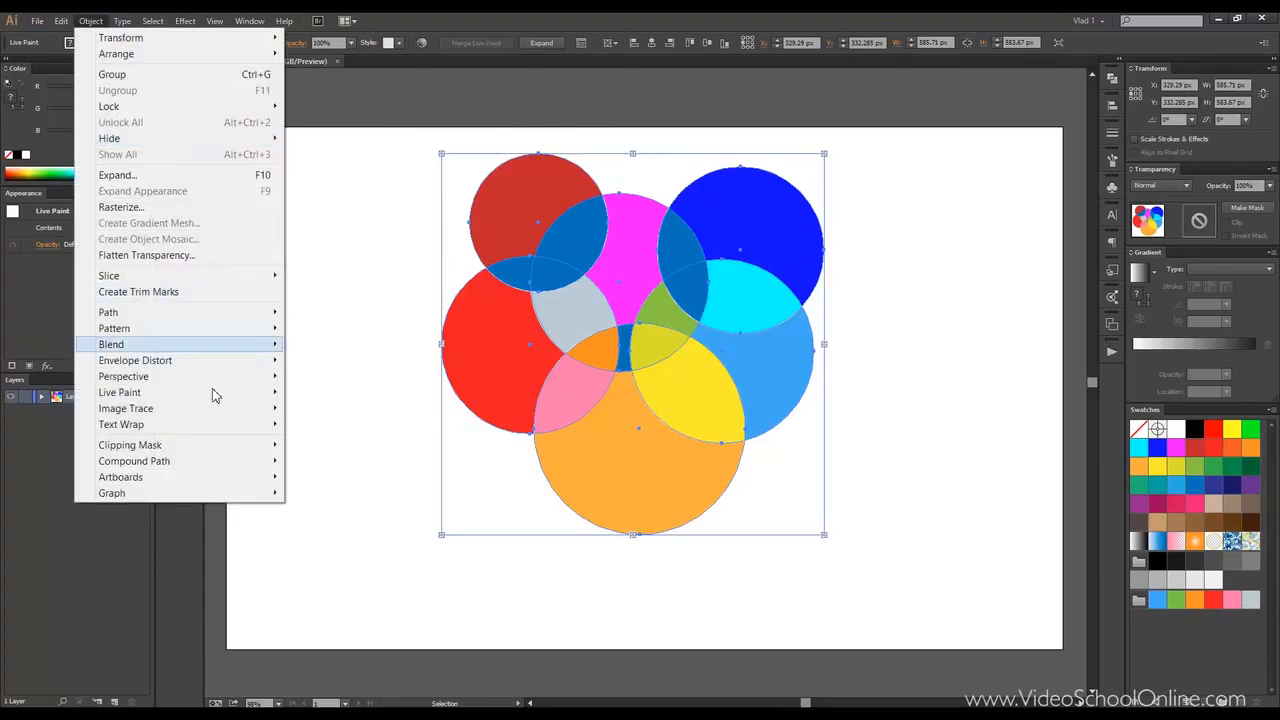
mouse_move(228, 410)
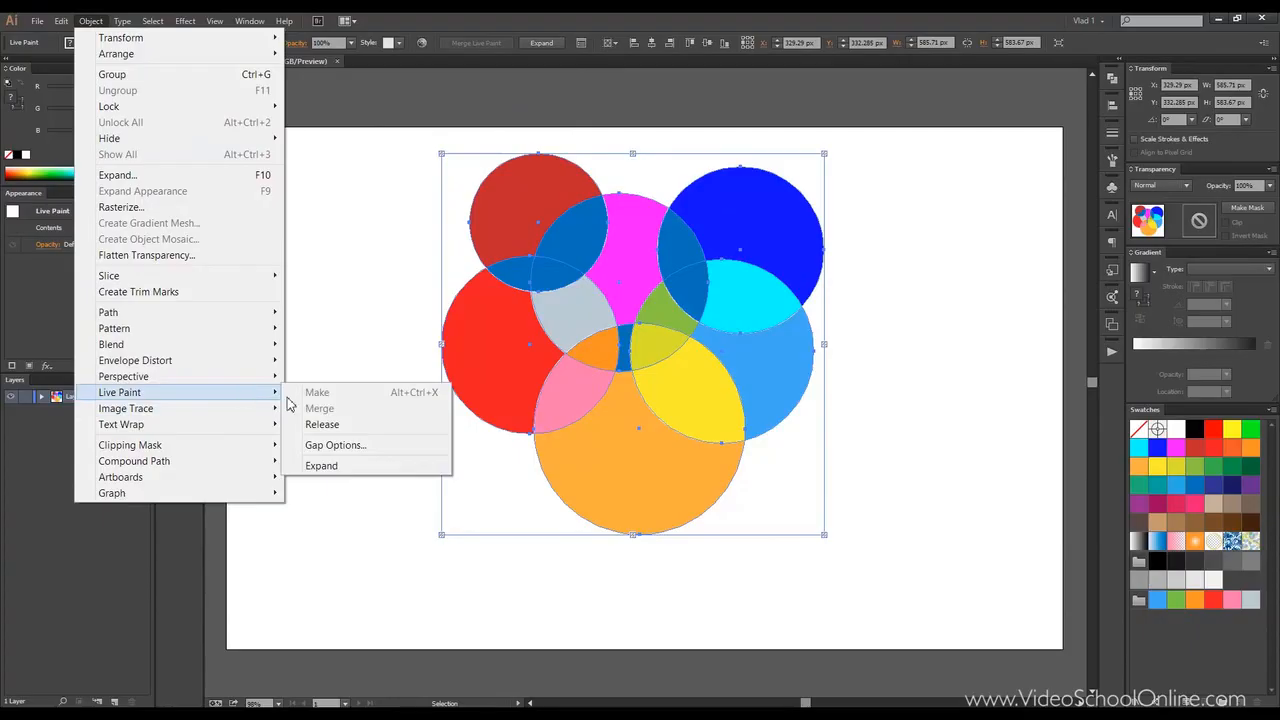
left_click(369, 451)
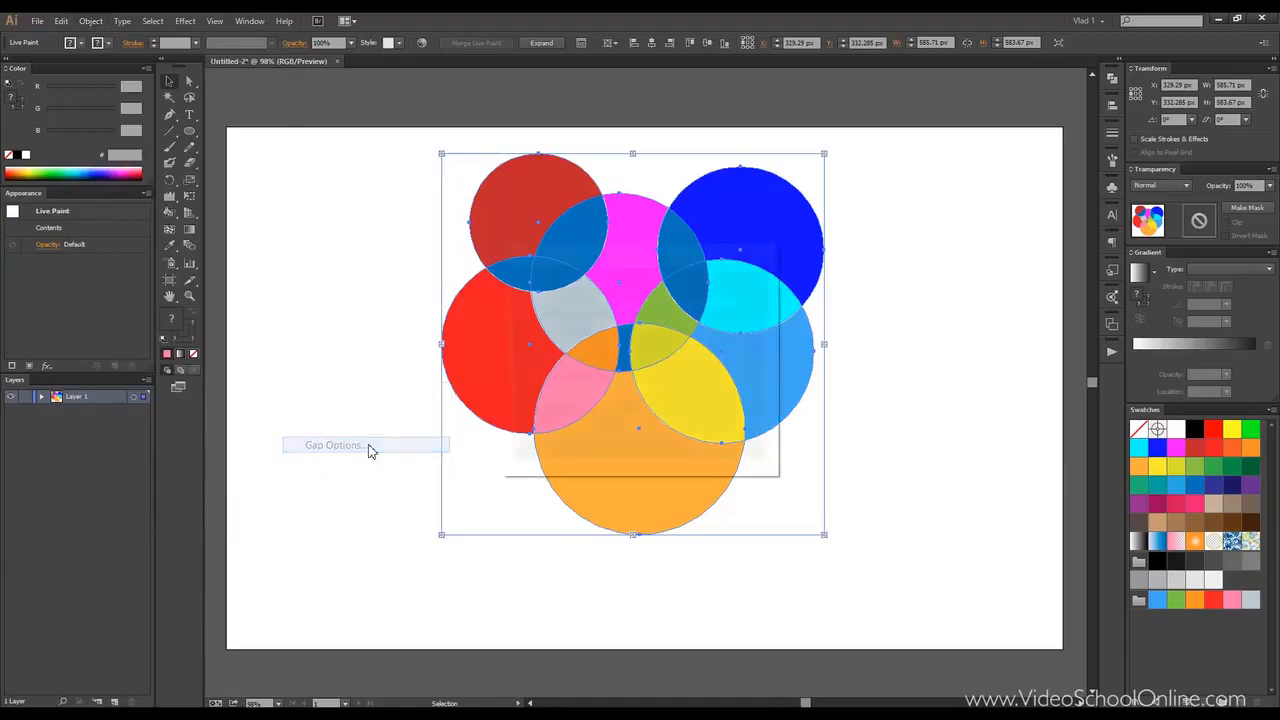
left_click_drag(597, 259, 653, 187)
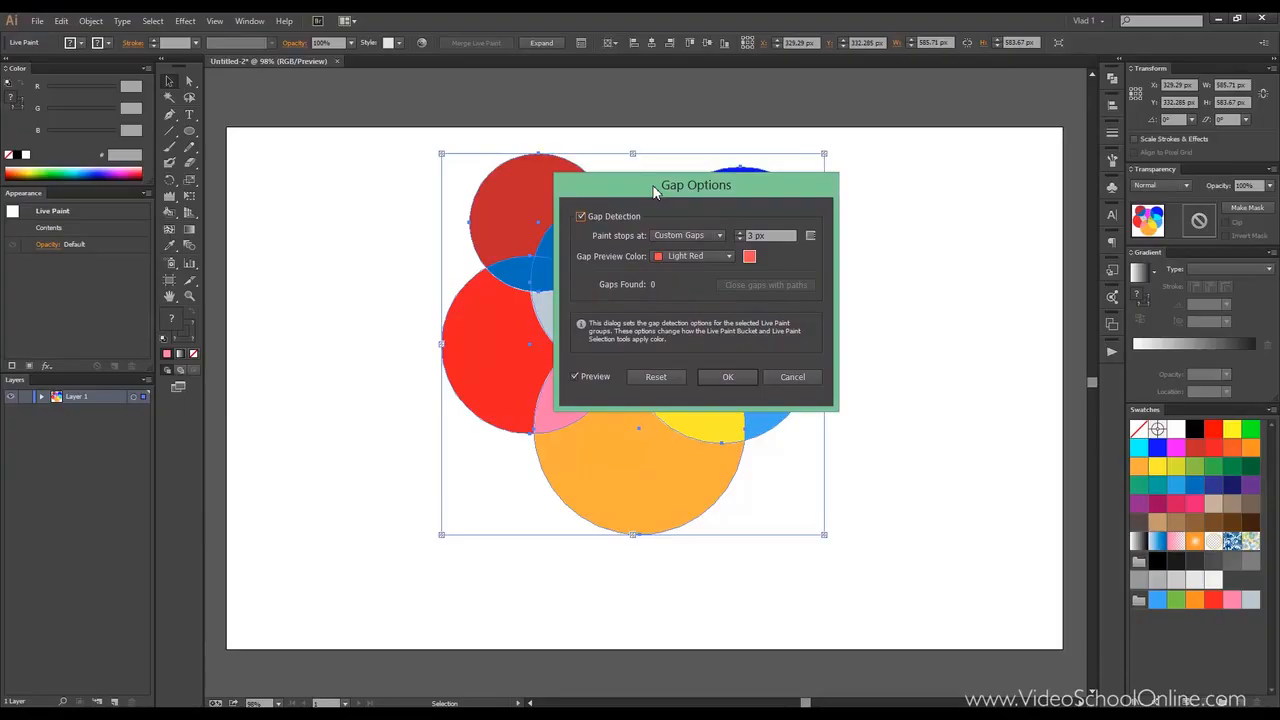
left_click_drag(655, 192, 633, 170)
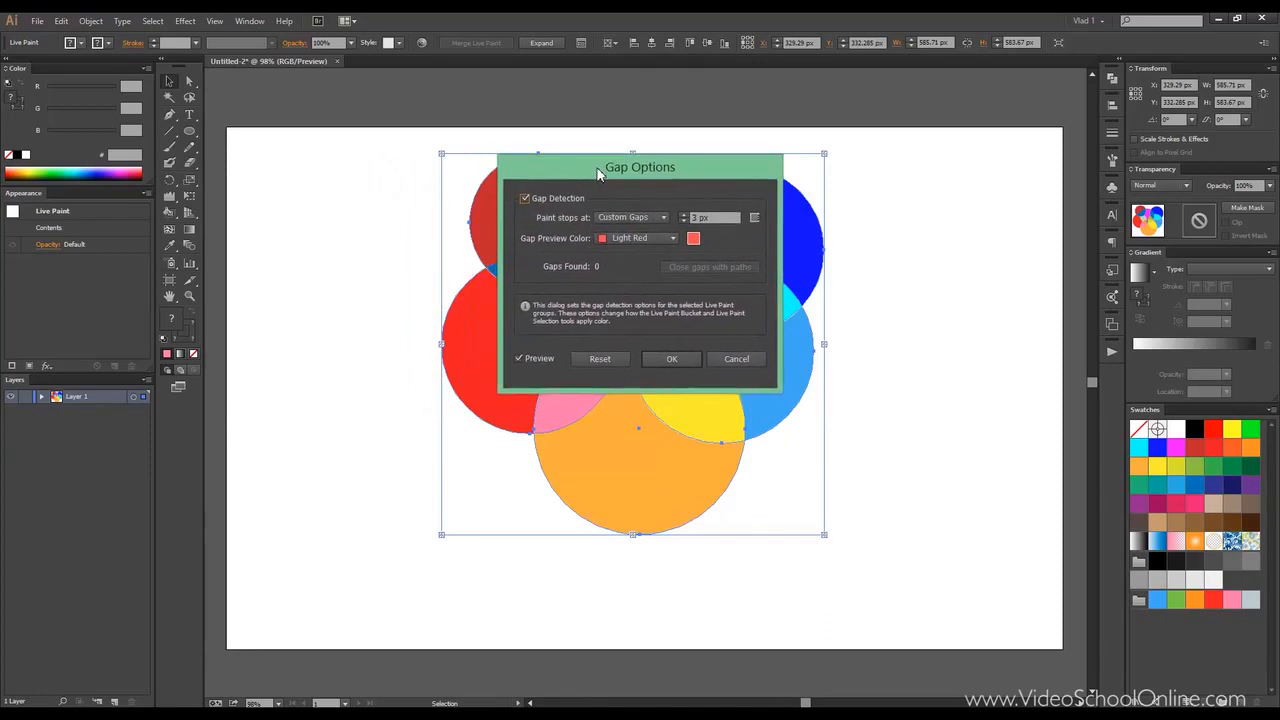
left_click(673, 359)
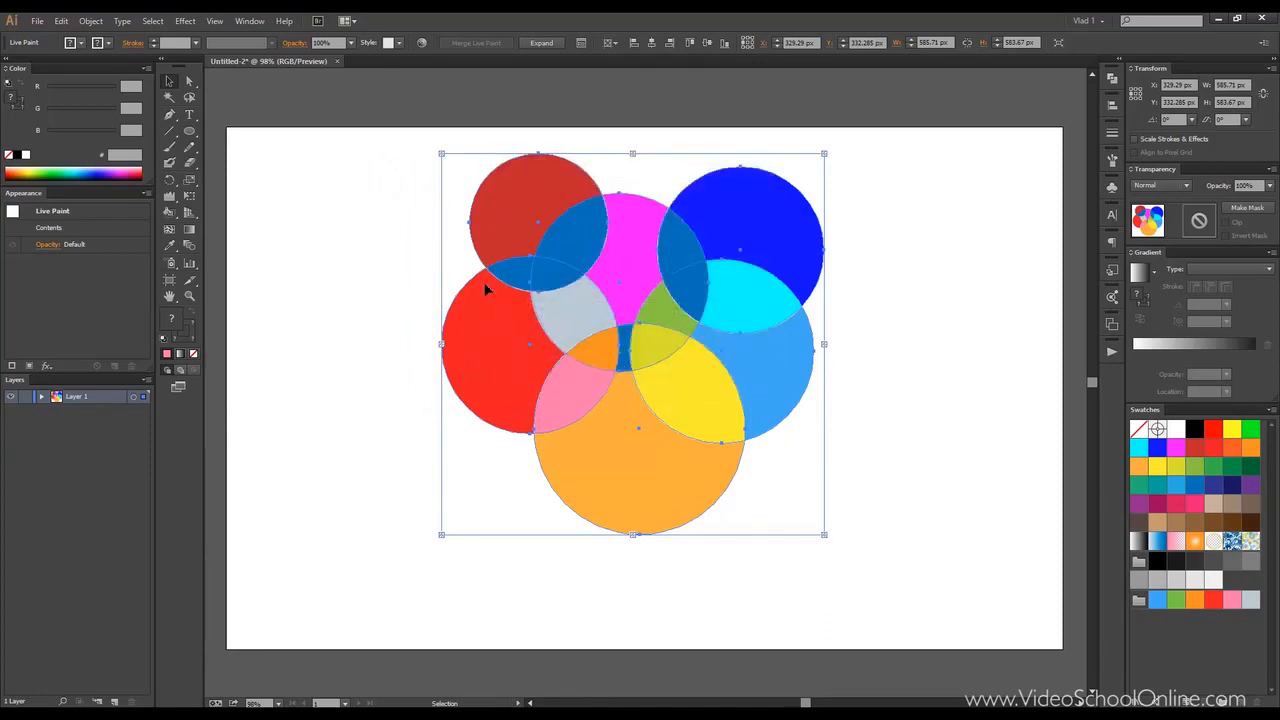
Expand the Live Paint group and ungroup the resulting artwork
left_click(90, 20)
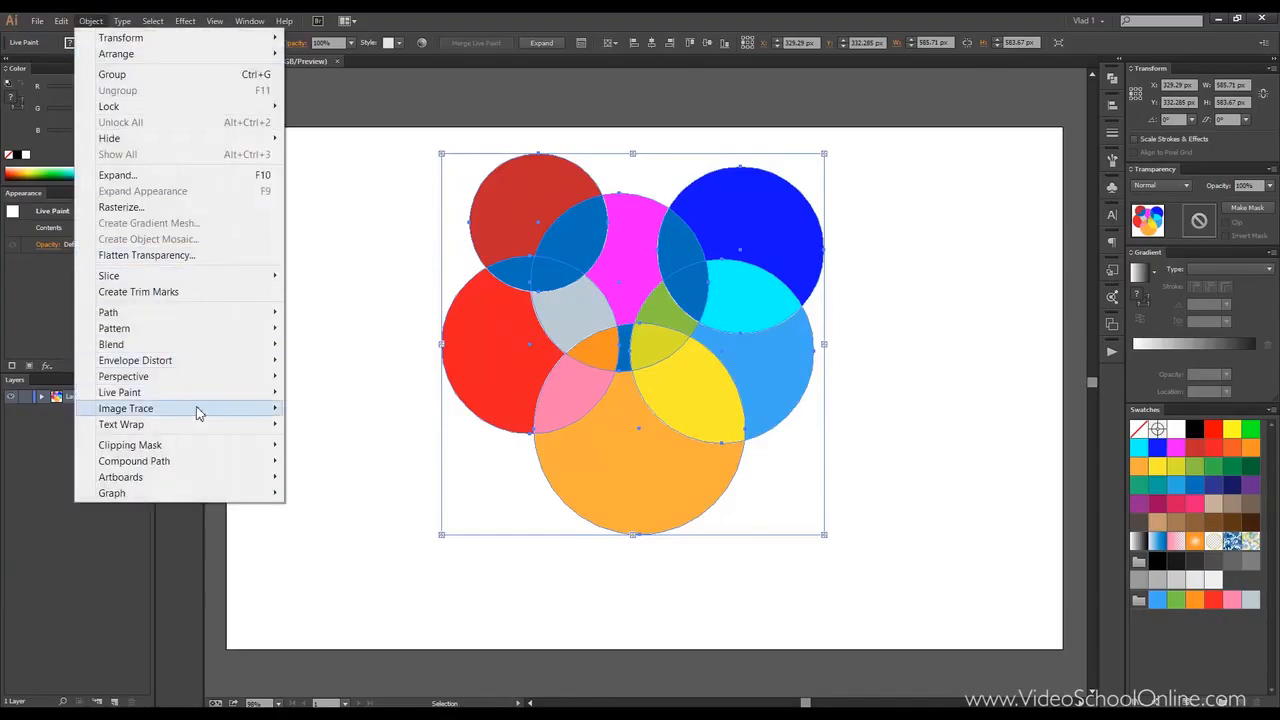
left_click(344, 463)
left_click(357, 343)
left_click(566, 246)
right_click(572, 242)
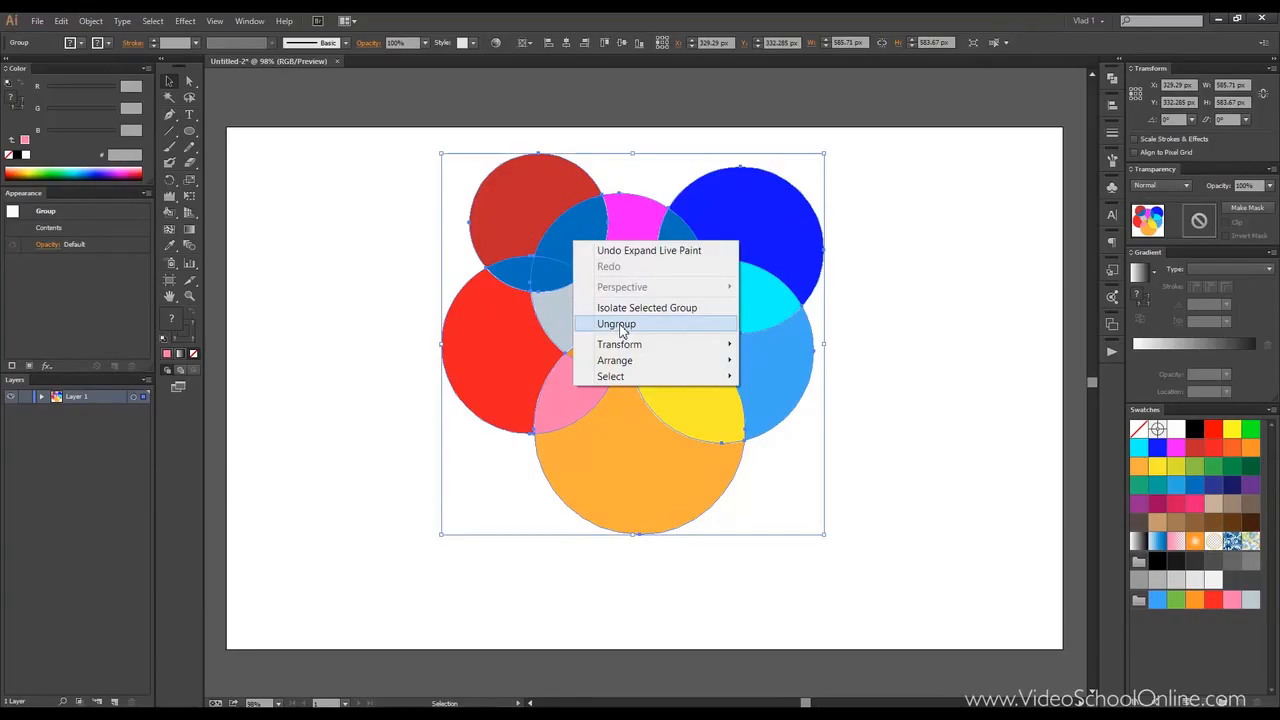
left_click(630, 326)
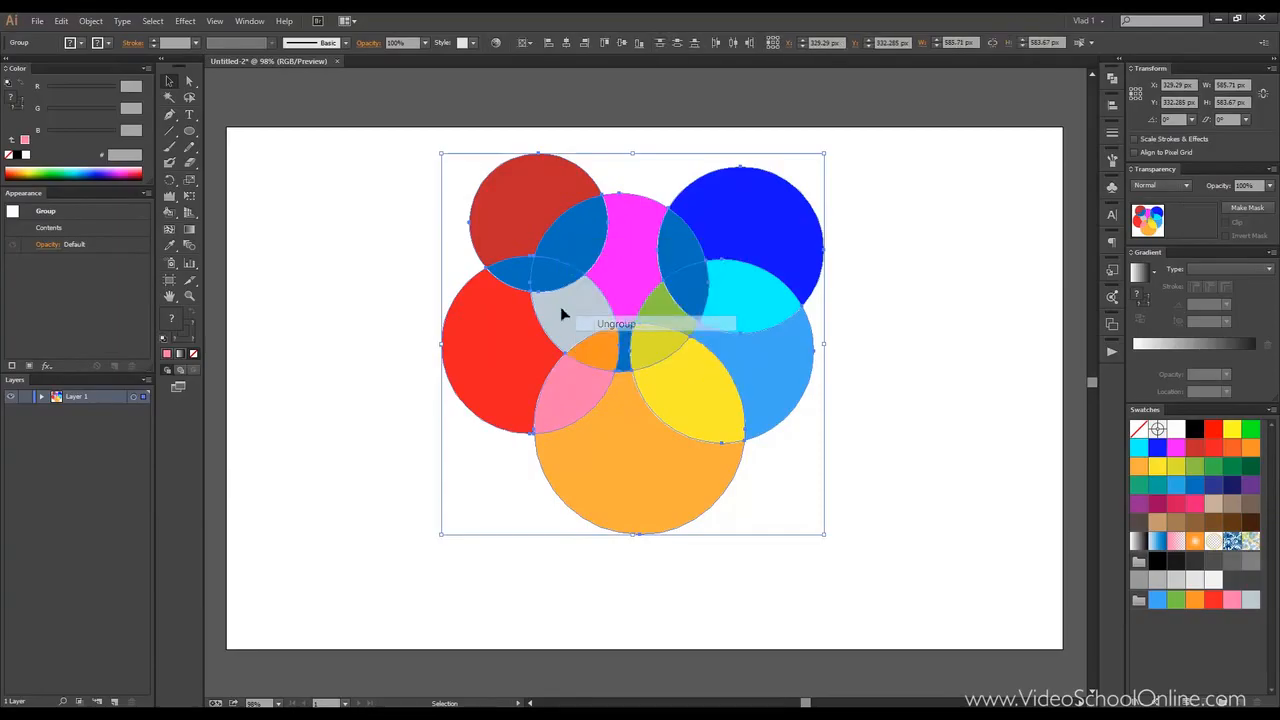
Separate the coloured fills from the stroke outlines by moving the fill group to the artboard's upper left
left_click_drag(514, 220, 588, 312)
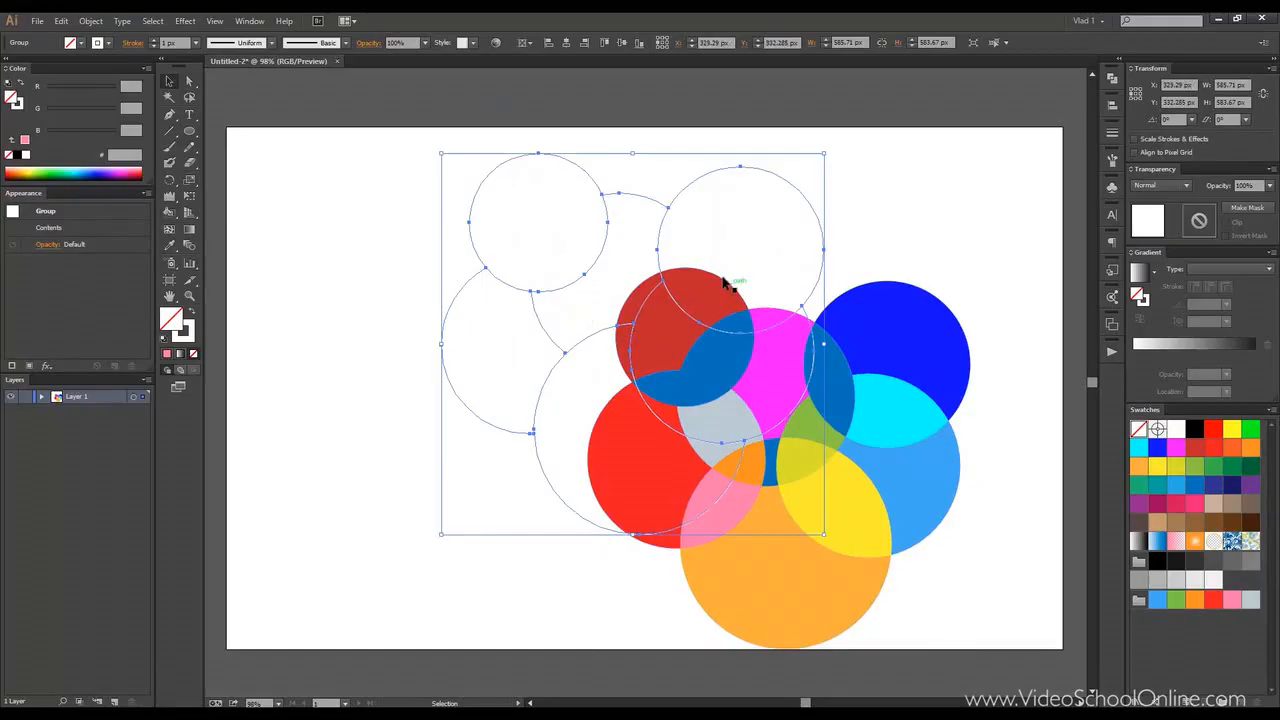
left_click_drag(603, 222, 501, 214)
key("ctrl+z")
left_click(917, 249)
left_click_drag(906, 325, 579, 197)
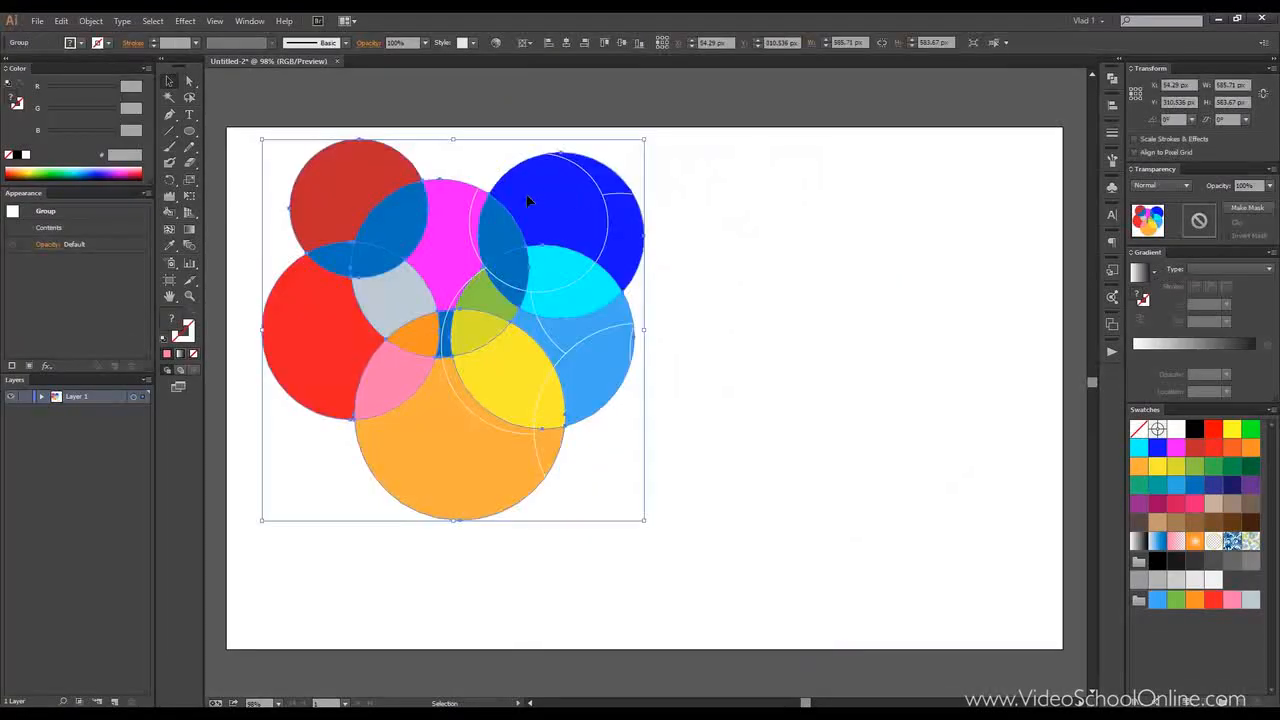
Move the coloured fill group left so it sits mostly off the artboard, and ungroup it into separate pieces
left_click(703, 231)
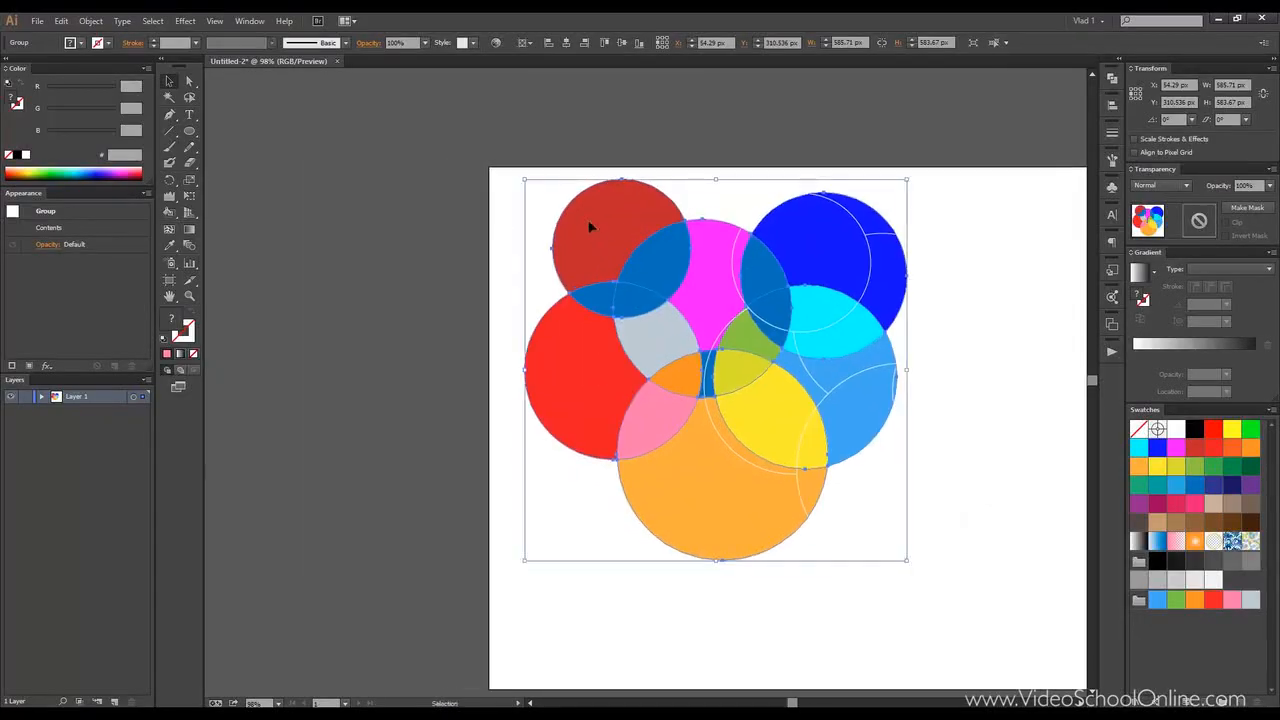
left_click_drag(590, 227, 331, 203)
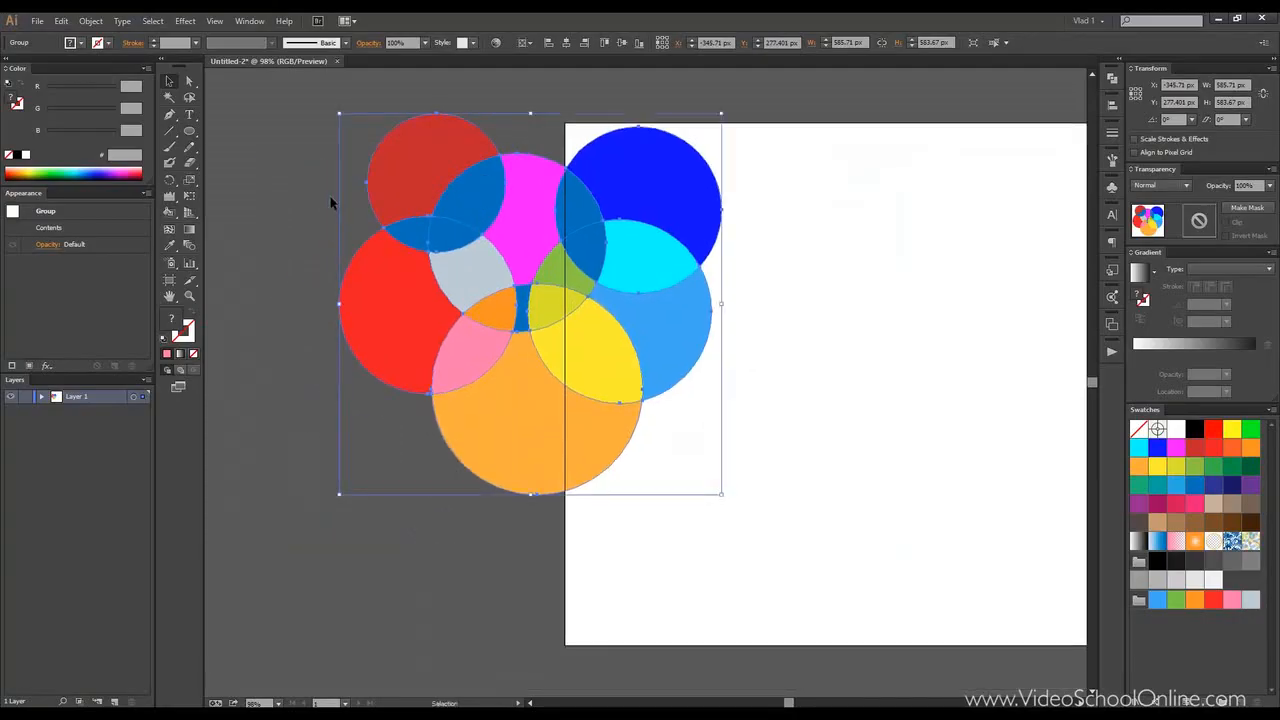
left_click(320, 149)
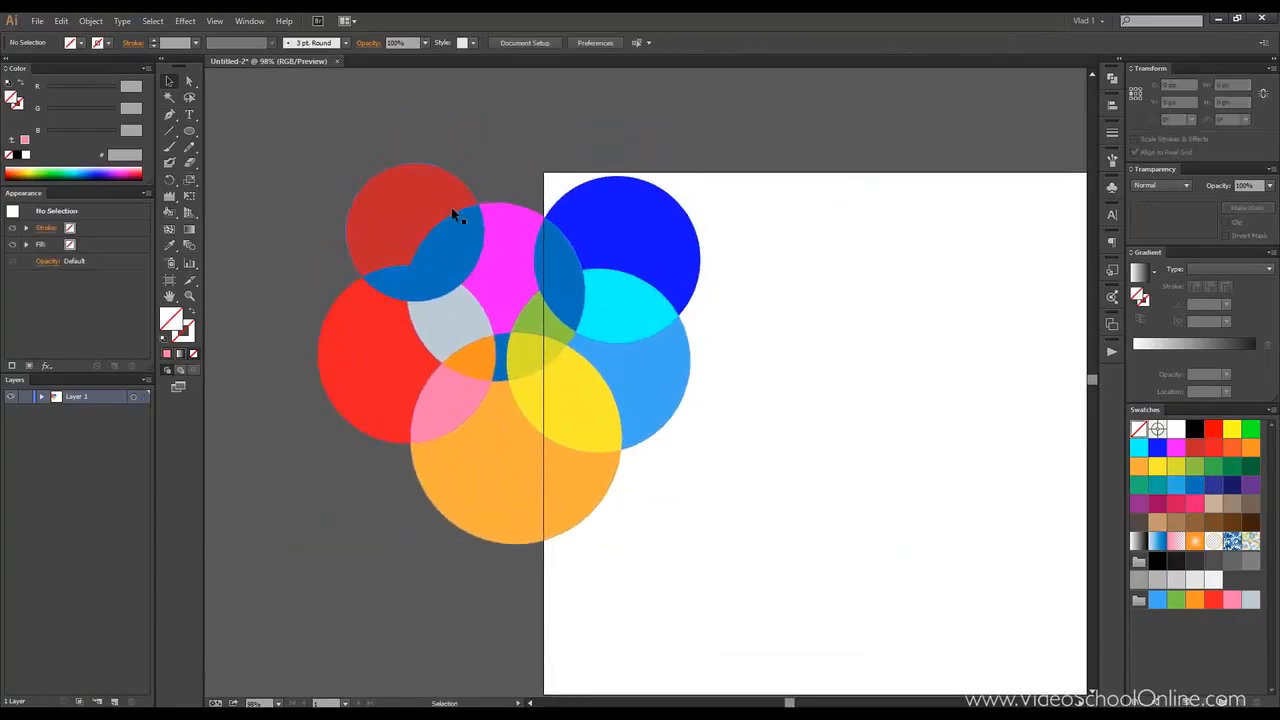
left_click_drag(451, 211, 312, 107)
right_click(333, 189)
left_click(393, 279)
left_click(414, 134)
Try pulling individual pieces such as the blue and magenta ones out of the artwork, undoing each move
key("ctrl+z")
left_click(486, 128)
left_click_drag(560, 192, 629, 121)
key("ctrl+z")
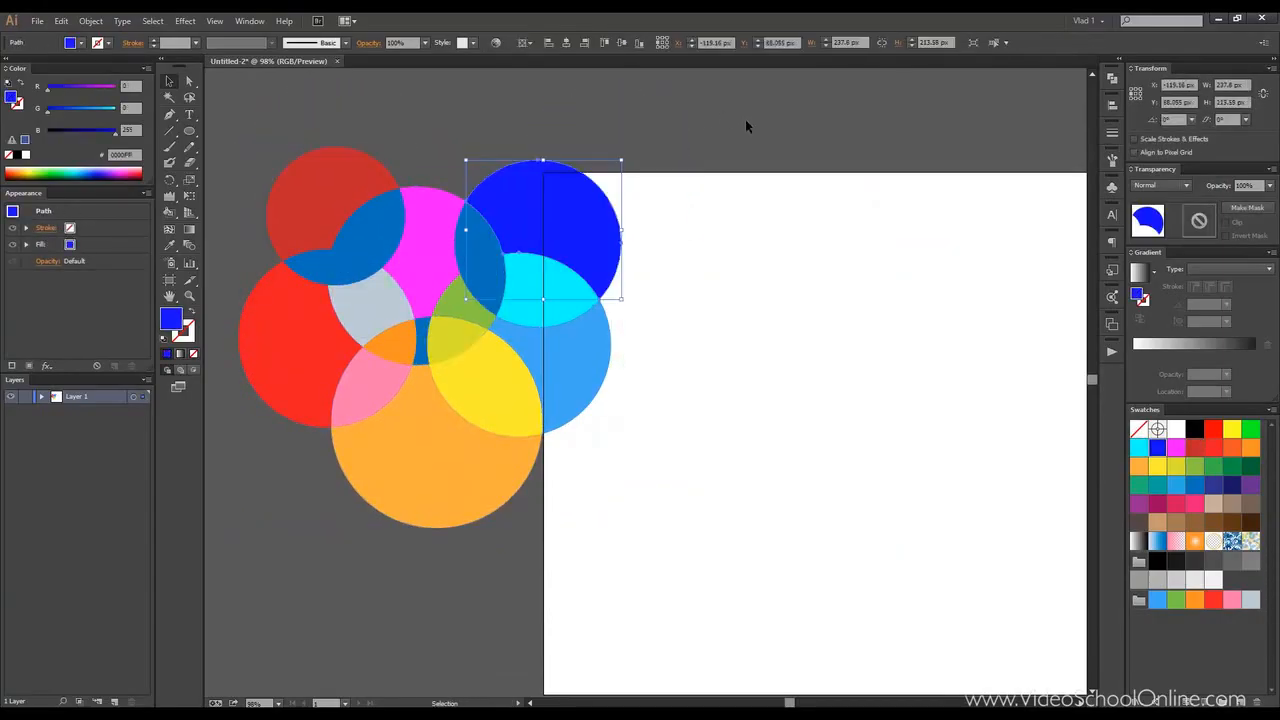
left_click(751, 118)
left_click_drag(435, 224, 451, 129)
key("ctrl+z")
left_click(611, 134)
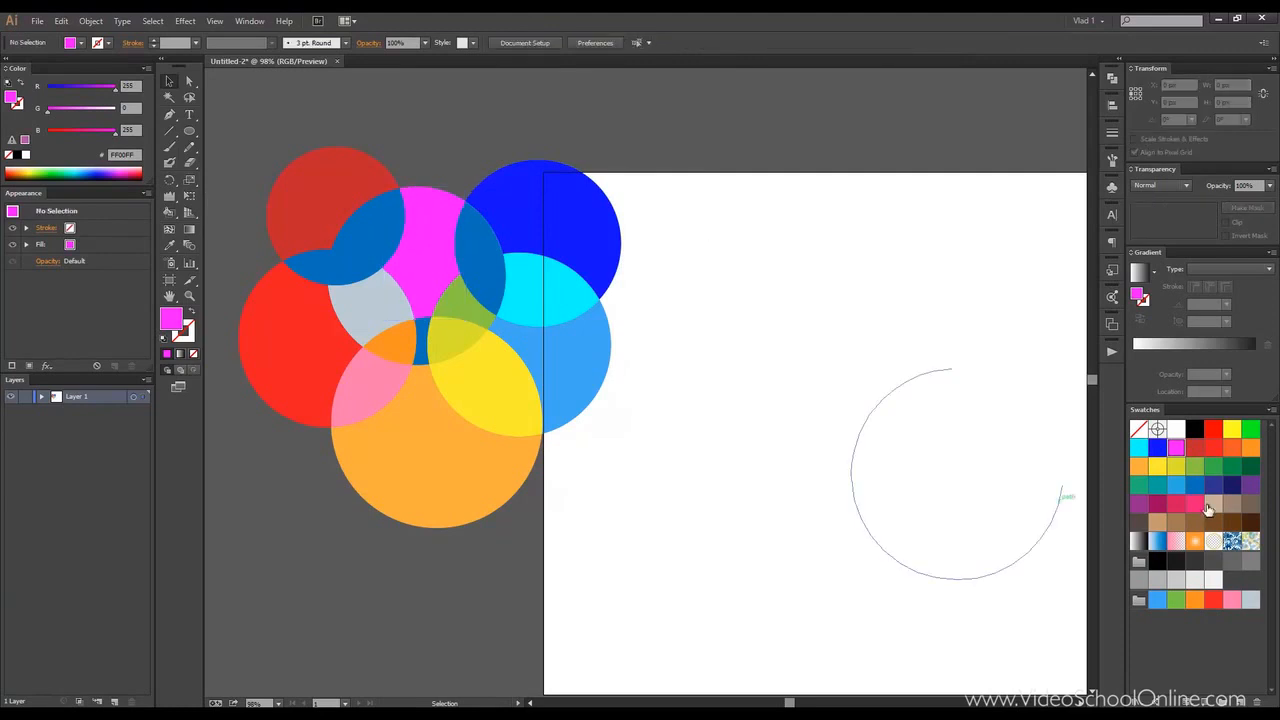
left_click_drag(1182, 508, 552, 225)
left_click_drag(825, 396, 1182, 505)
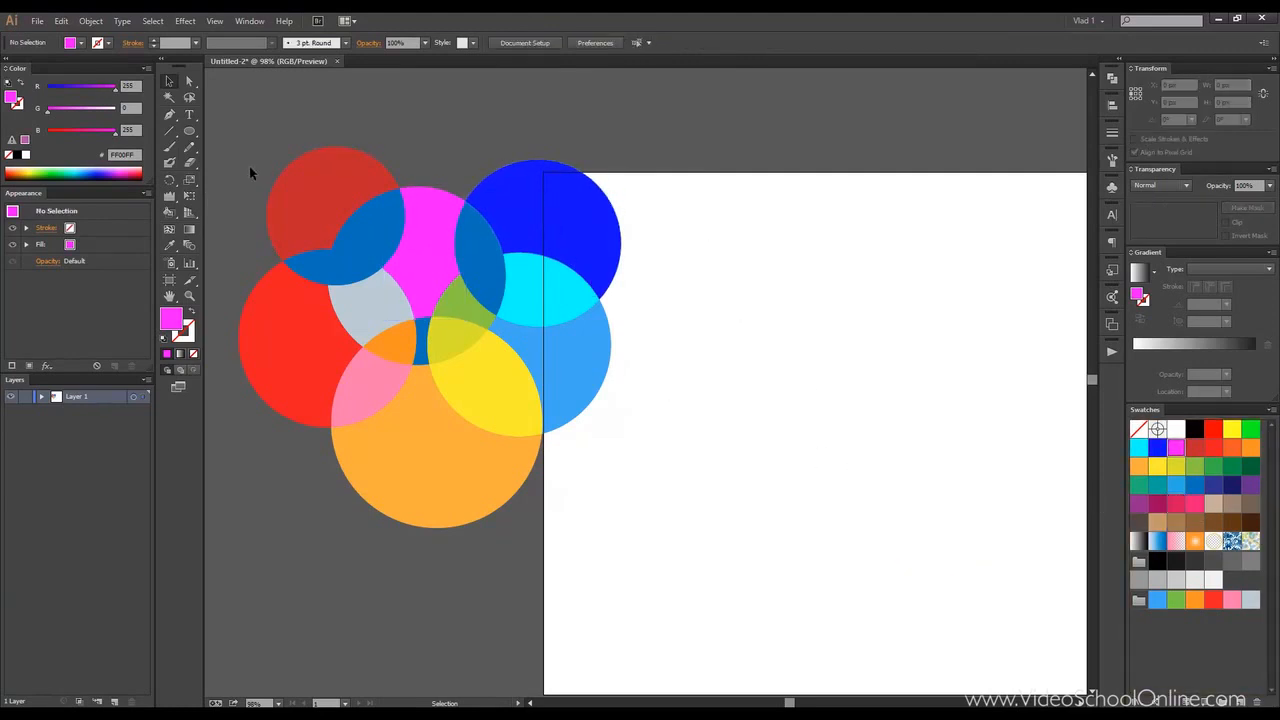
Move all the coloured pieces together back onto the artboard
left_click_drag(224, 123, 628, 548)
left_click_drag(437, 386, 831, 468)
left_click(820, 205)
Delete all the artwork to leave an empty artboard
key("space")
left_click_drag(740, 204, 573, 187)
left_click_drag(449, 172, 1006, 643)
key("Delete")
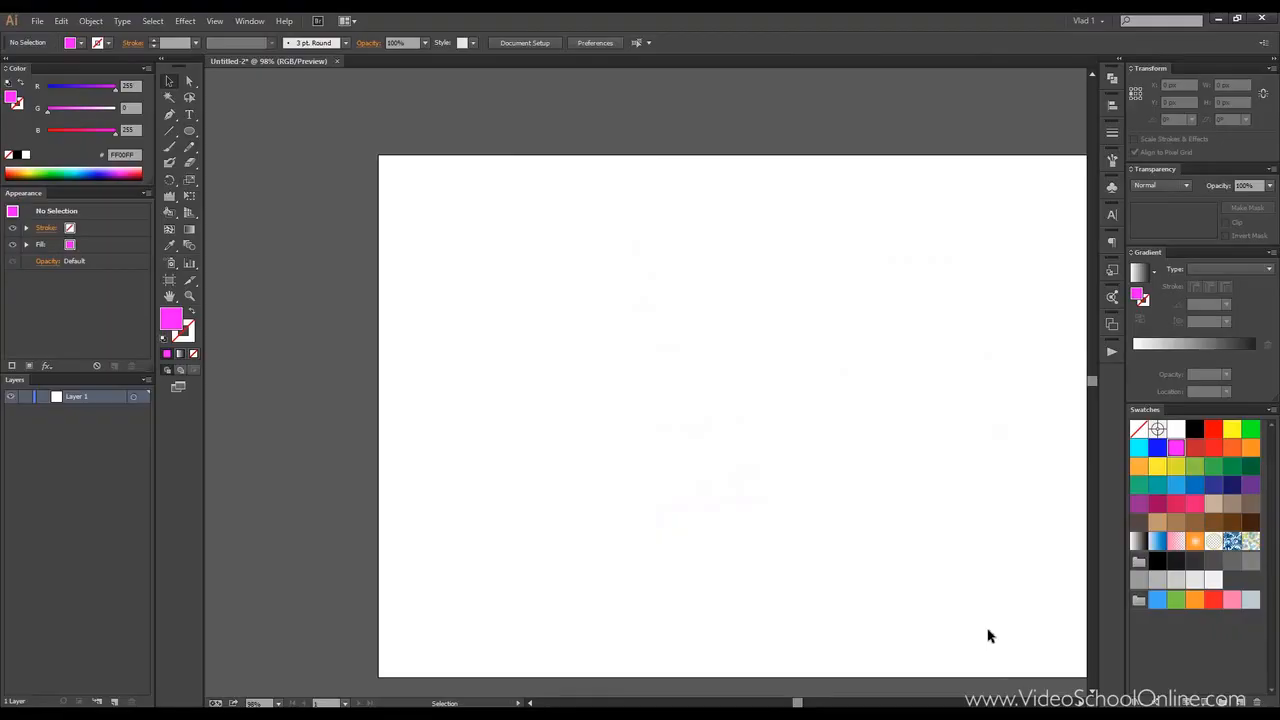